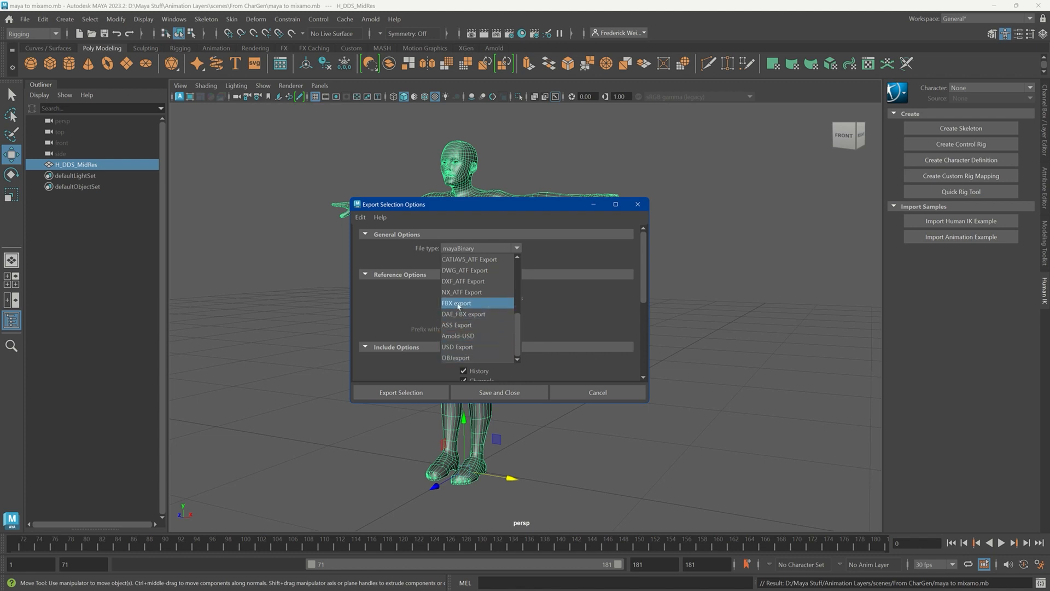
Set the selection export to FBX export, exclude the input connections and texture info, and continue to the file destination
left_click(459, 304)
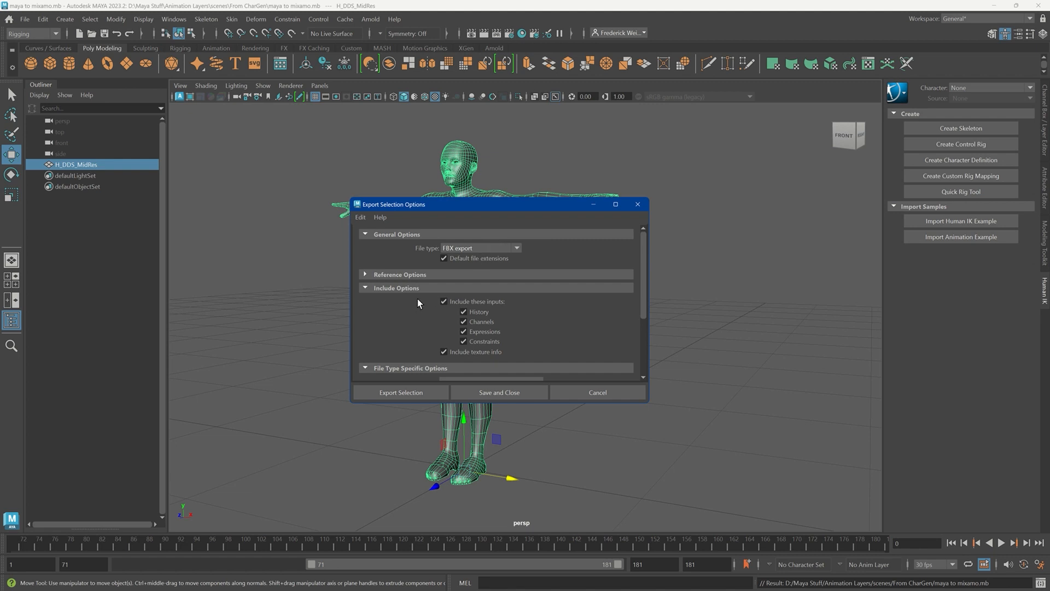
scroll(420, 299, "down", 2)
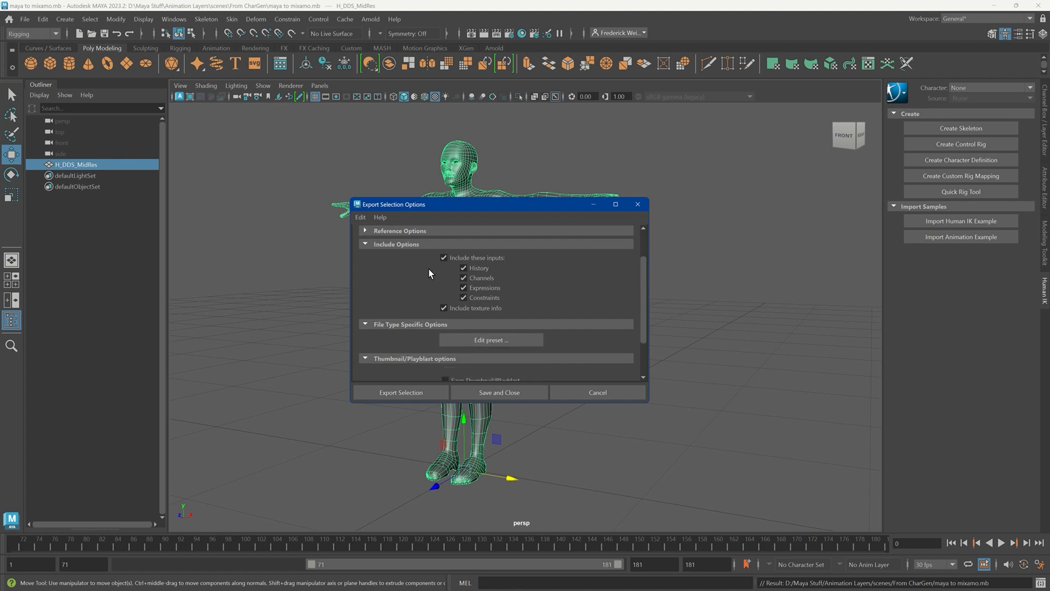
left_click(444, 258)
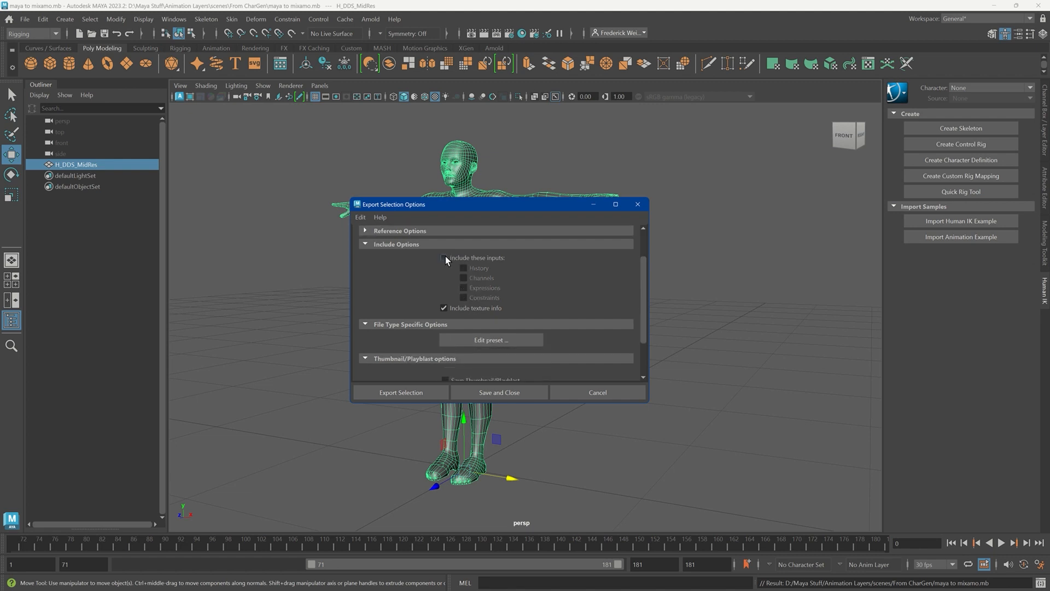
left_click(443, 308)
scroll(443, 304, "down", 2)
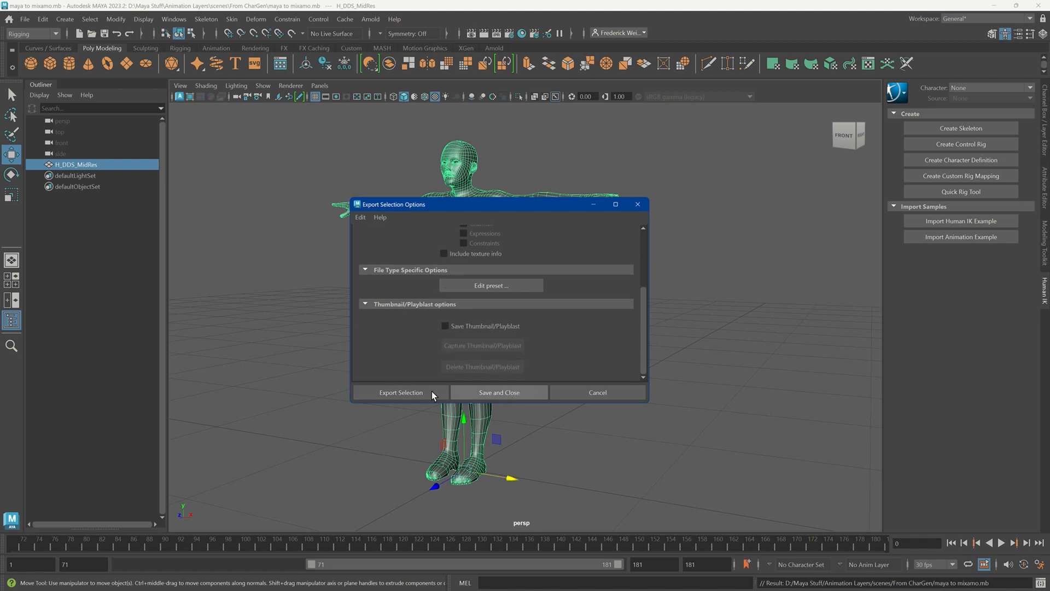
left_click(410, 391)
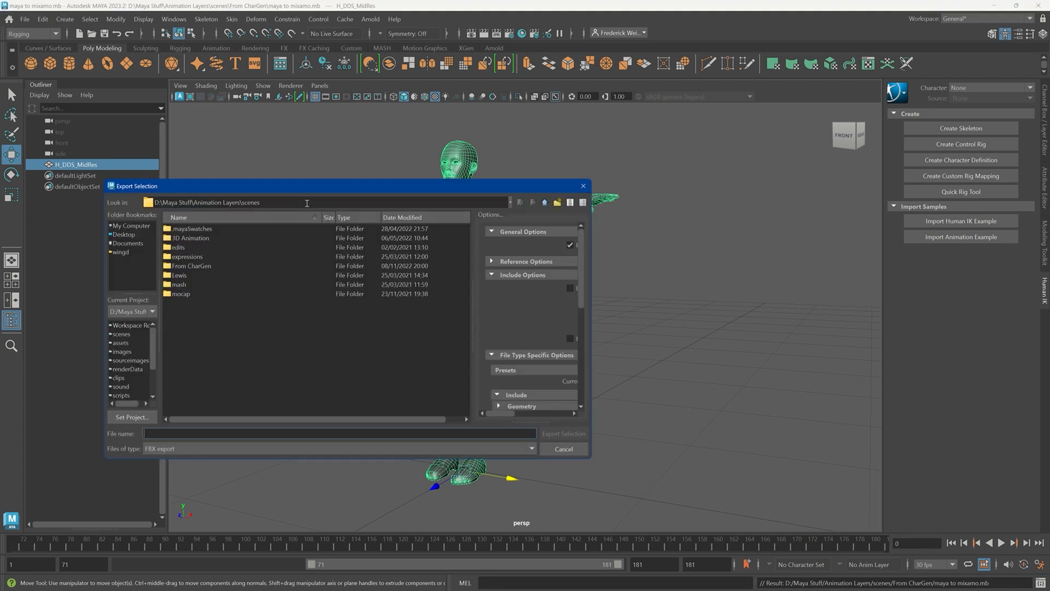
Export the selected character mesh into the project's assets folder under the file name "char for mixamo"
left_click(307, 203)
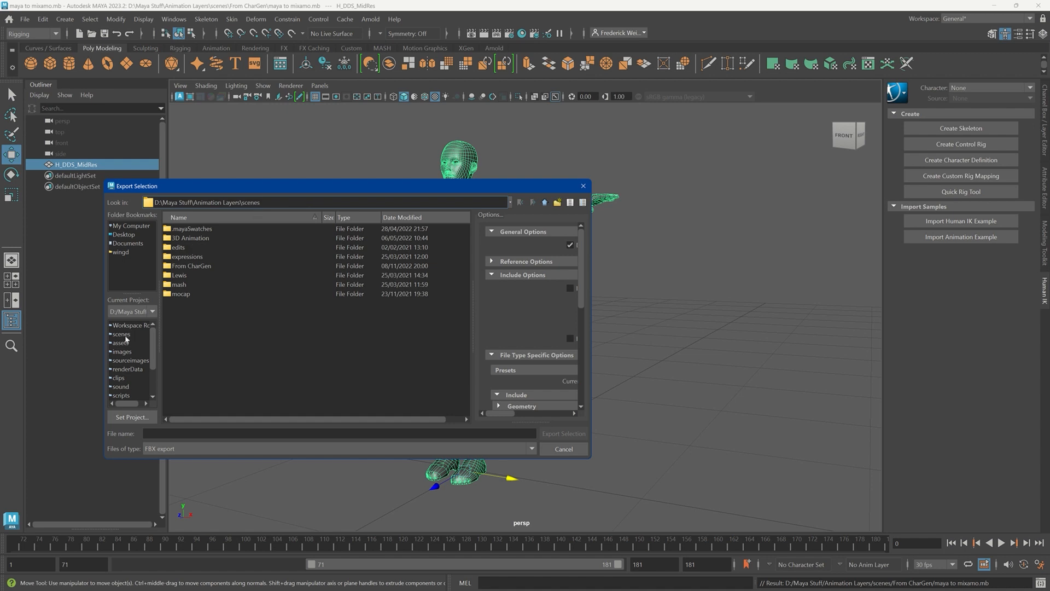
left_click(121, 343)
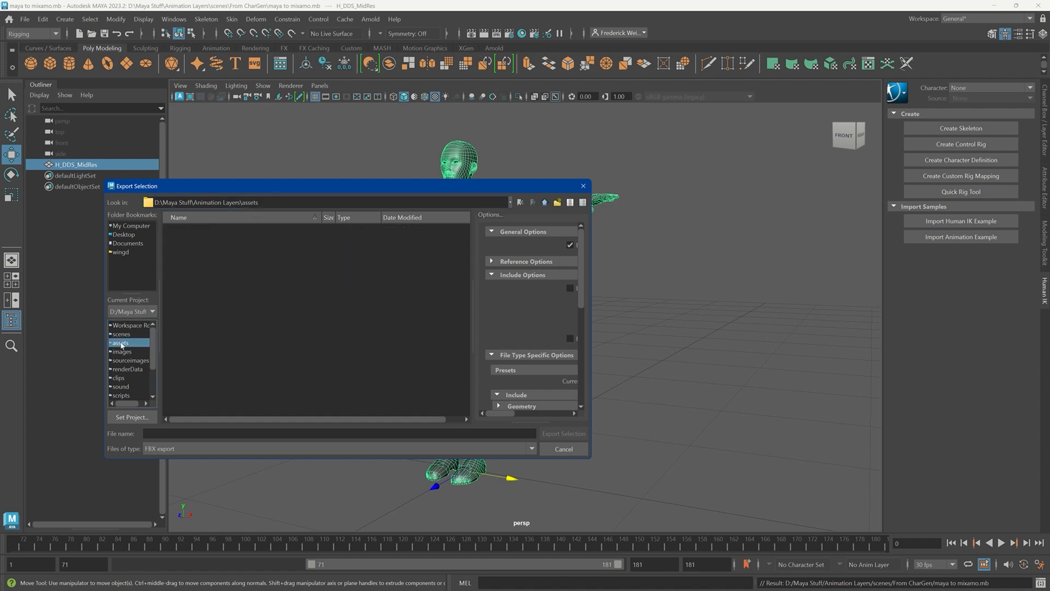
left_click(122, 334)
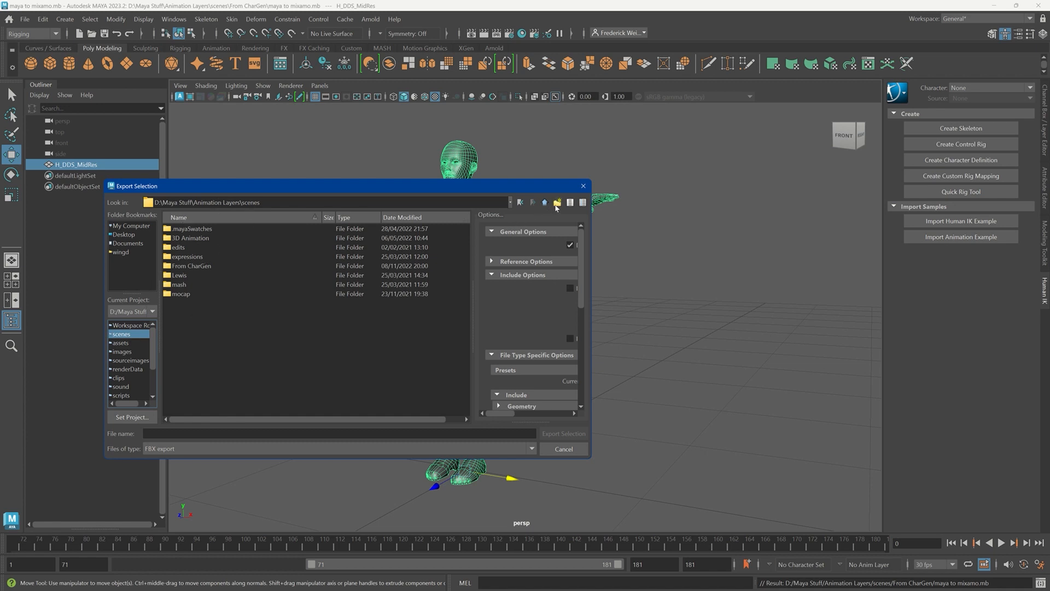
left_click(544, 203)
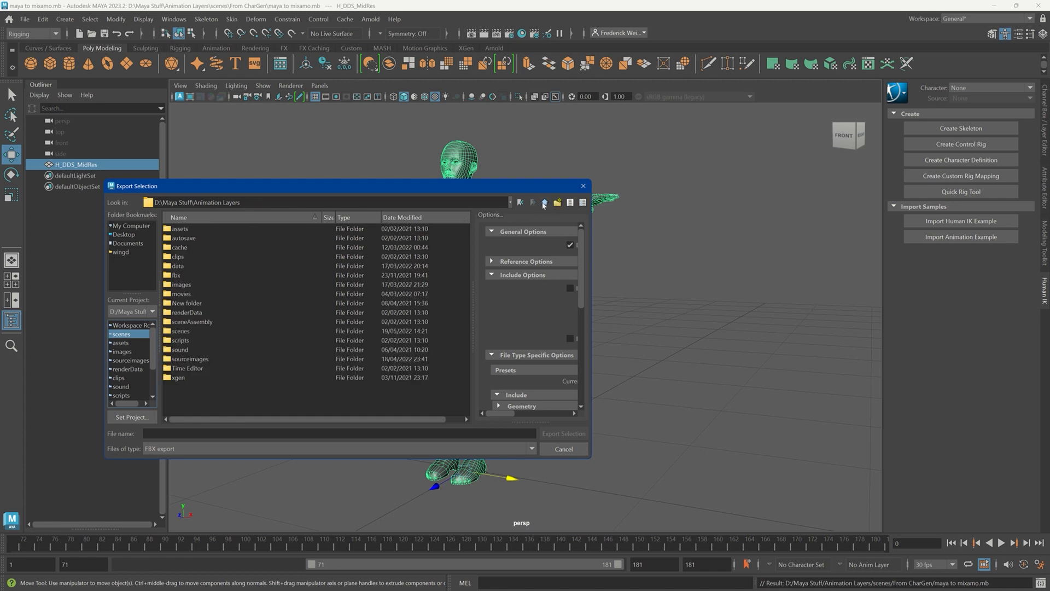
left_click(121, 343)
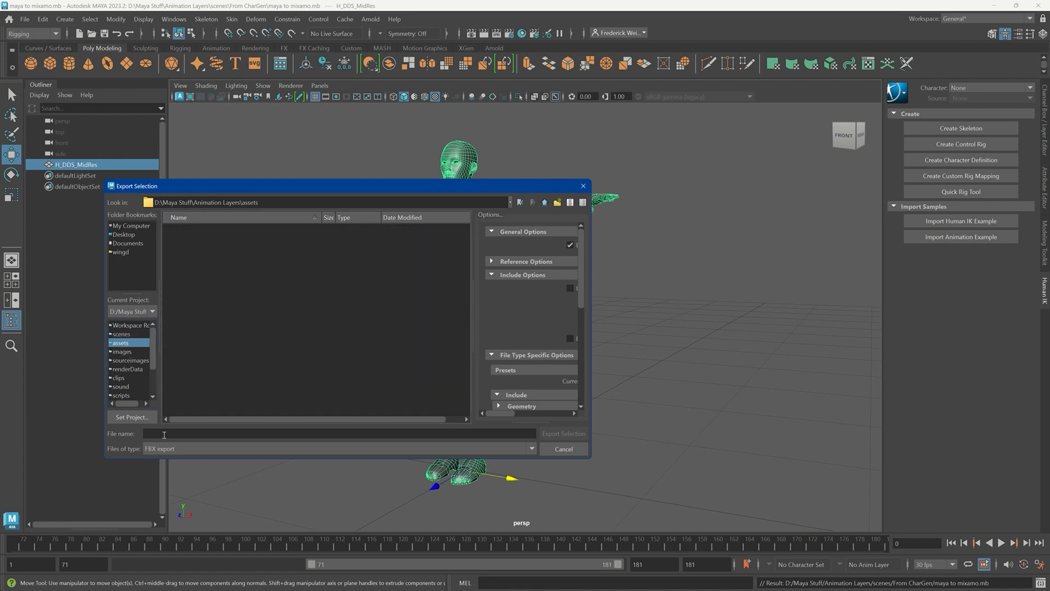
left_click(163, 434)
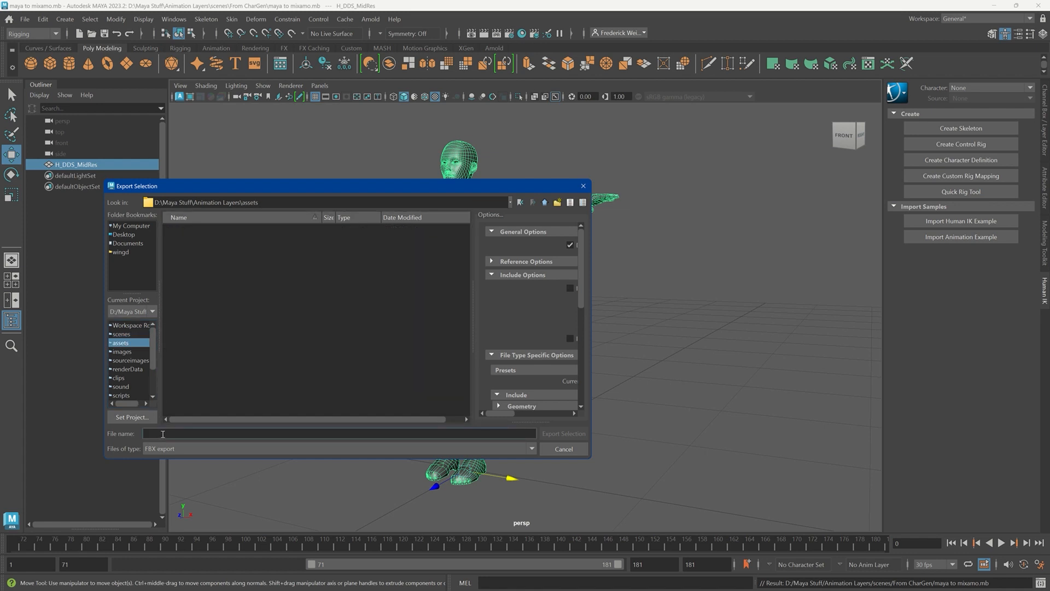
type("char for mixamo")
key("Return")
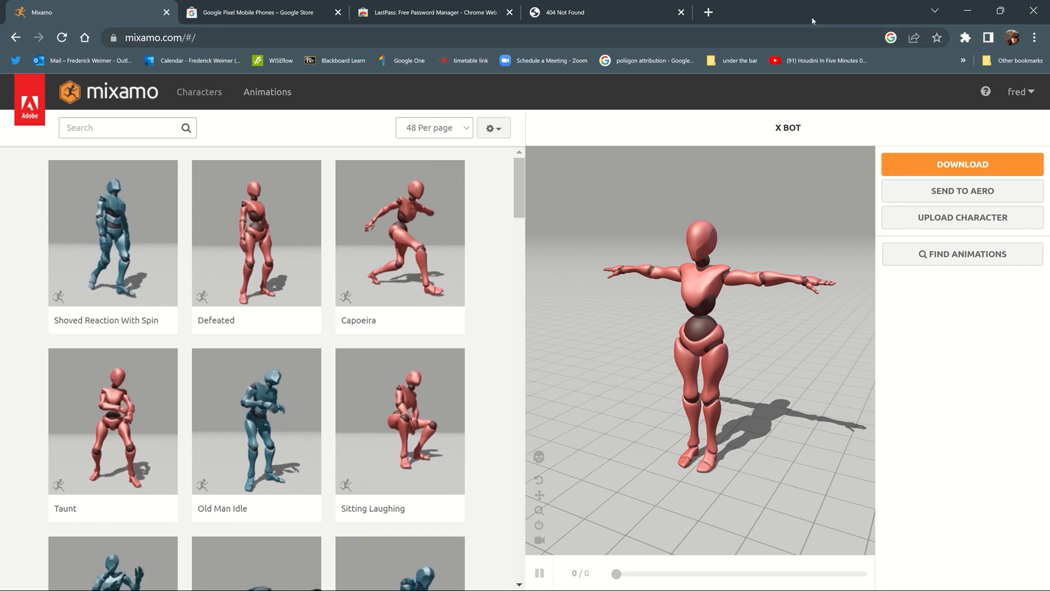
Switch to Mixamo in the browser, upload the char for mixamo FBX from the assets folder, and close the 404 Not Found page
left_click_drag(837, 9, 322, 7)
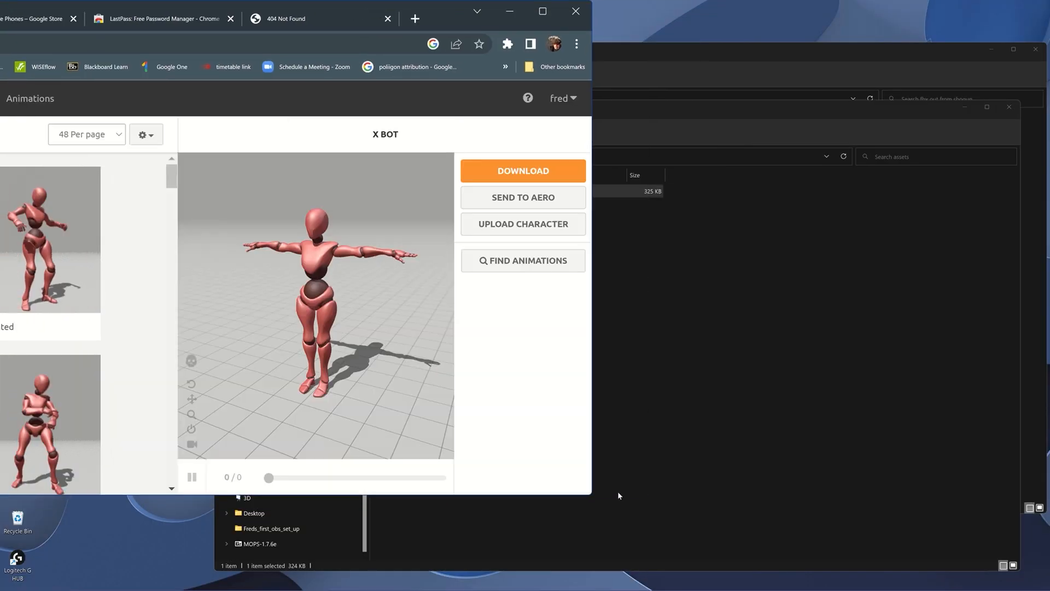
left_click(524, 223)
key("alt+Tab")
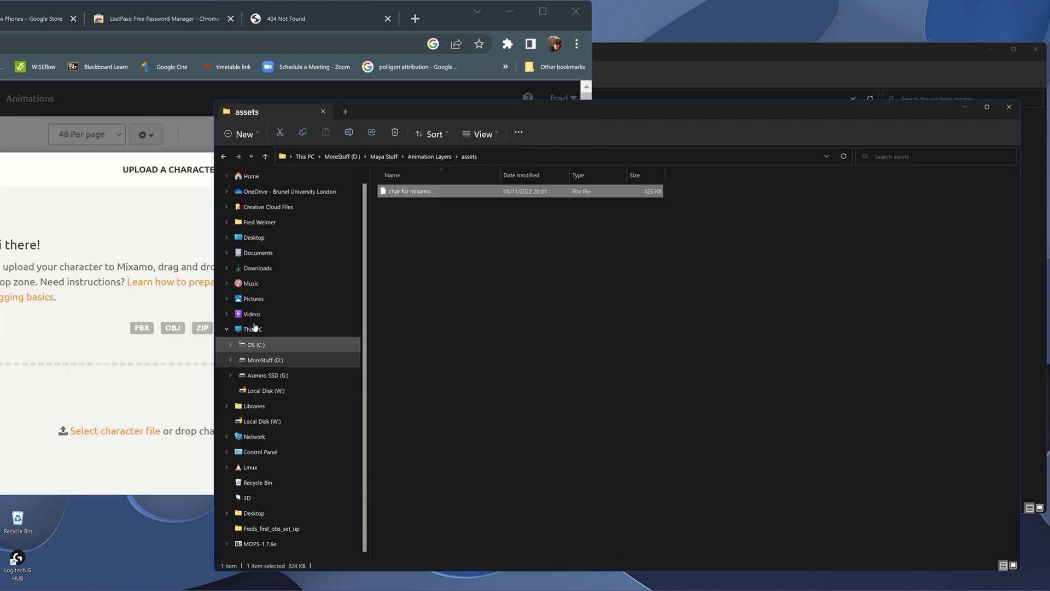
left_click_drag(417, 192, 133, 444)
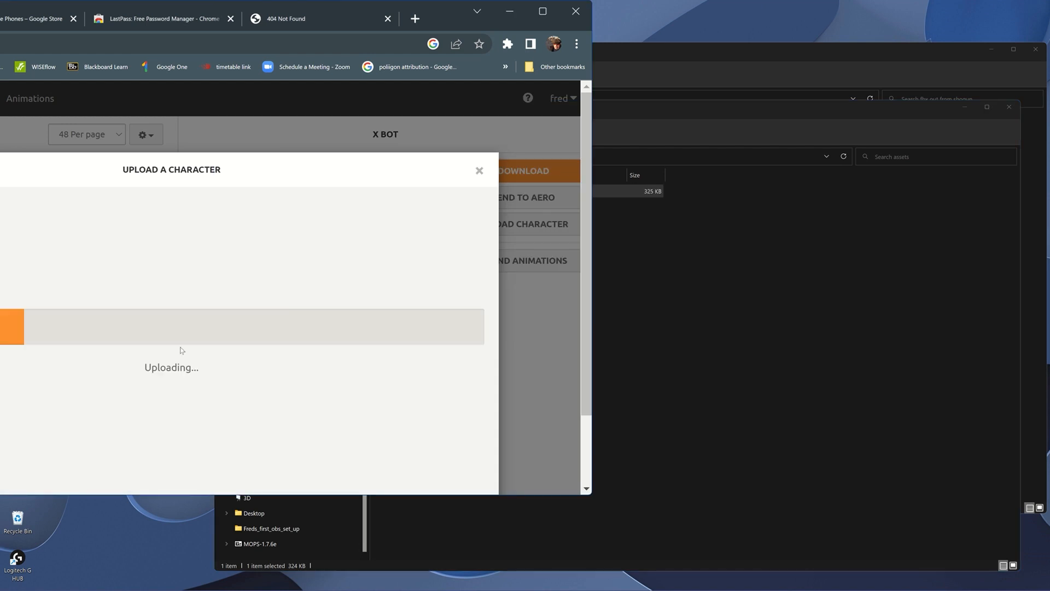
left_click(388, 19)
left_click_drag(401, 19, 761, 38)
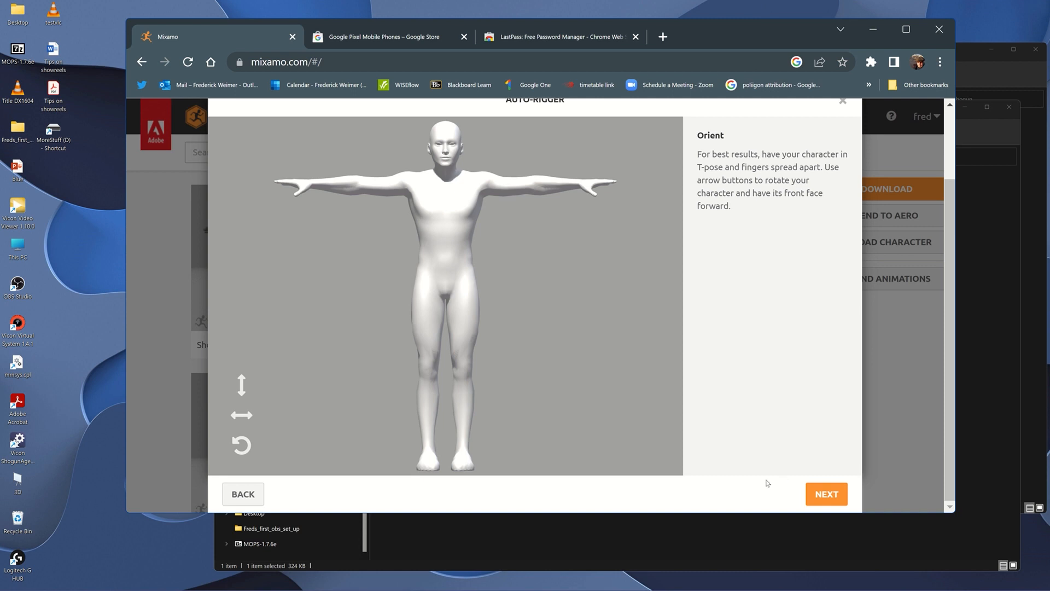
Accept the character's orientation and auto-rig it with symmetric markers on chin, wrists, elbows, knees and groin, using the Standard Skeleton (65)
left_click(835, 504)
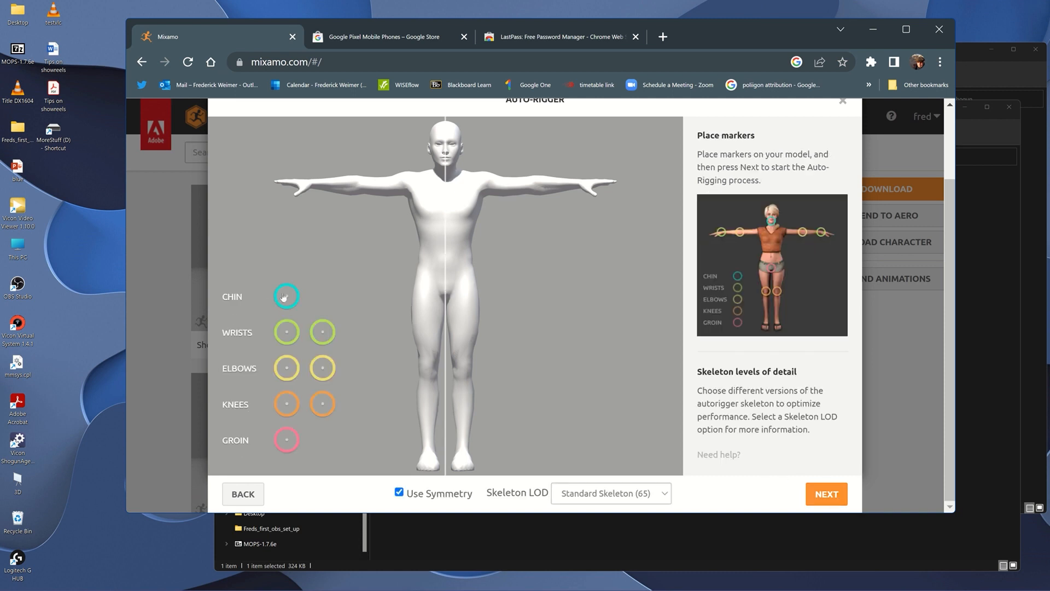
mouse_move(287, 296)
left_mouse_down()
mouse_move(348, 298)
mouse_move(448, 161)
left_mouse_up()
mouse_move(287, 333)
left_mouse_down()
mouse_move(342, 174)
mouse_move(302, 182)
mouse_move(316, 187)
left_mouse_up()
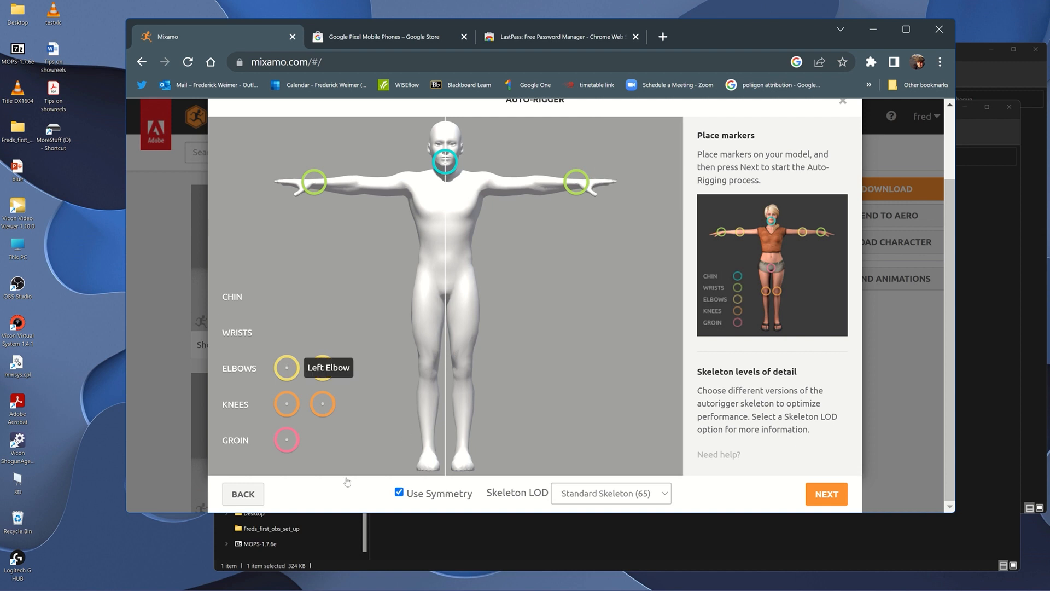
mouse_move(320, 370)
left_mouse_down()
mouse_move(363, 280)
mouse_move(360, 186)
left_mouse_up()
mouse_move(324, 409)
left_mouse_down()
mouse_move(431, 365)
mouse_move(464, 372)
left_mouse_up()
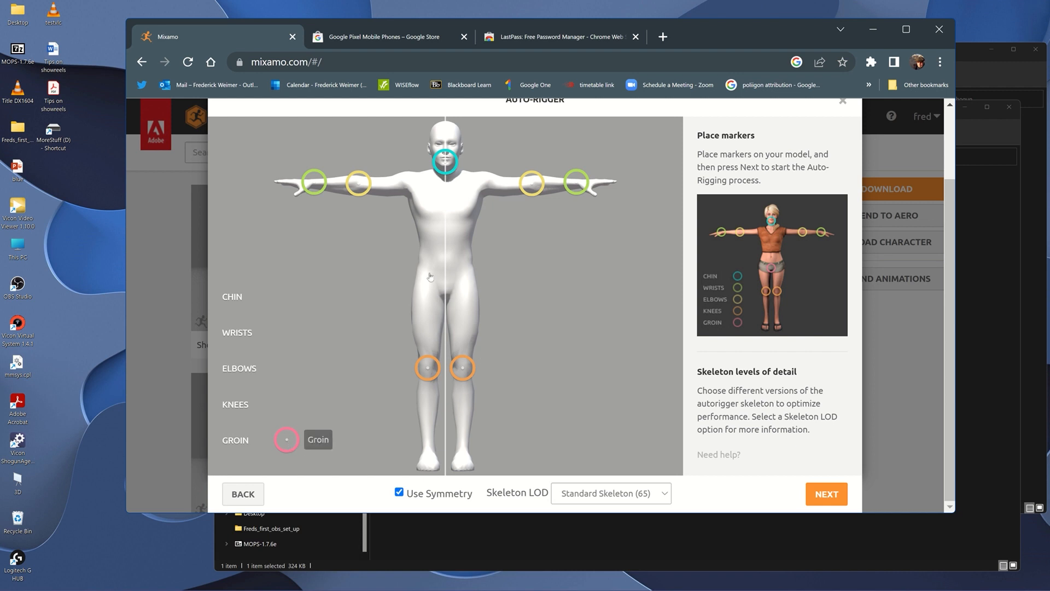
mouse_move(287, 439)
left_mouse_down()
mouse_move(304, 434)
mouse_move(433, 274)
mouse_move(446, 289)
left_mouse_up()
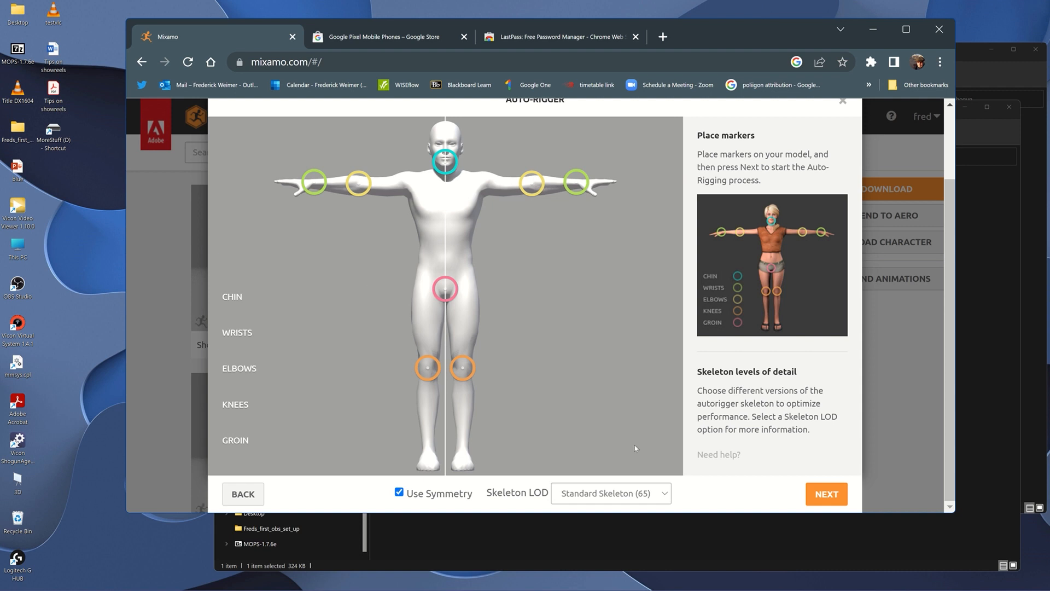
left_click(826, 494)
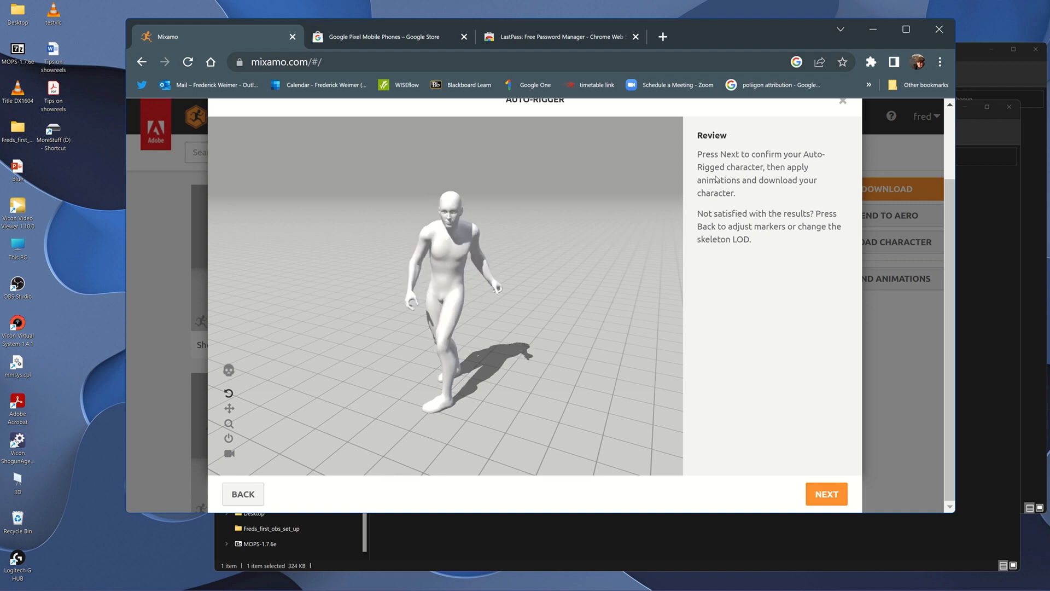
Accept the auto-rigged character and download it in T-pose as FBX Binary, saved as "char rigged in mixamo" in the assets folder
left_click(826, 497)
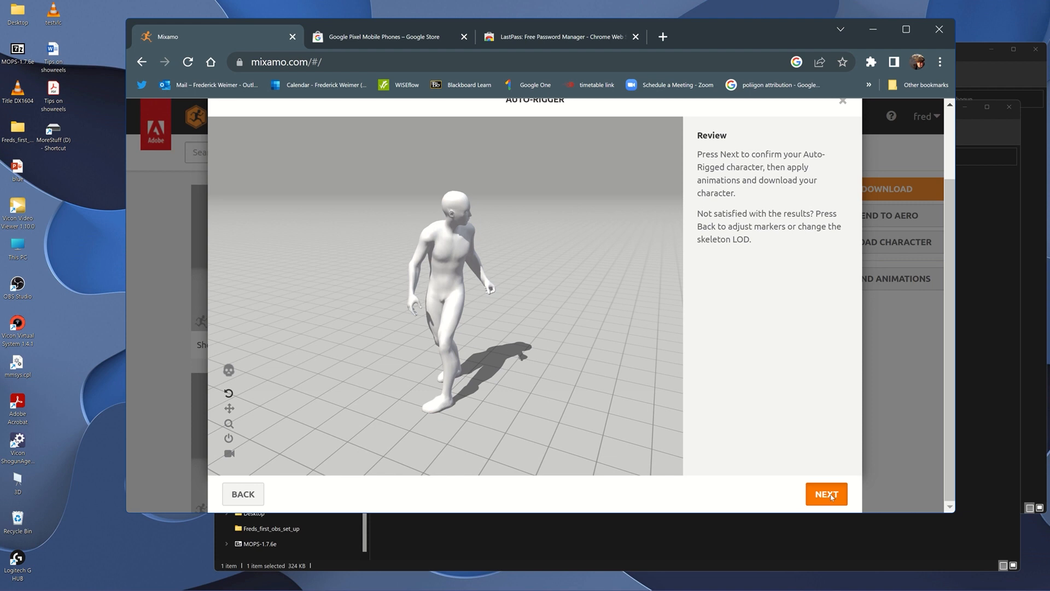
left_click(828, 494)
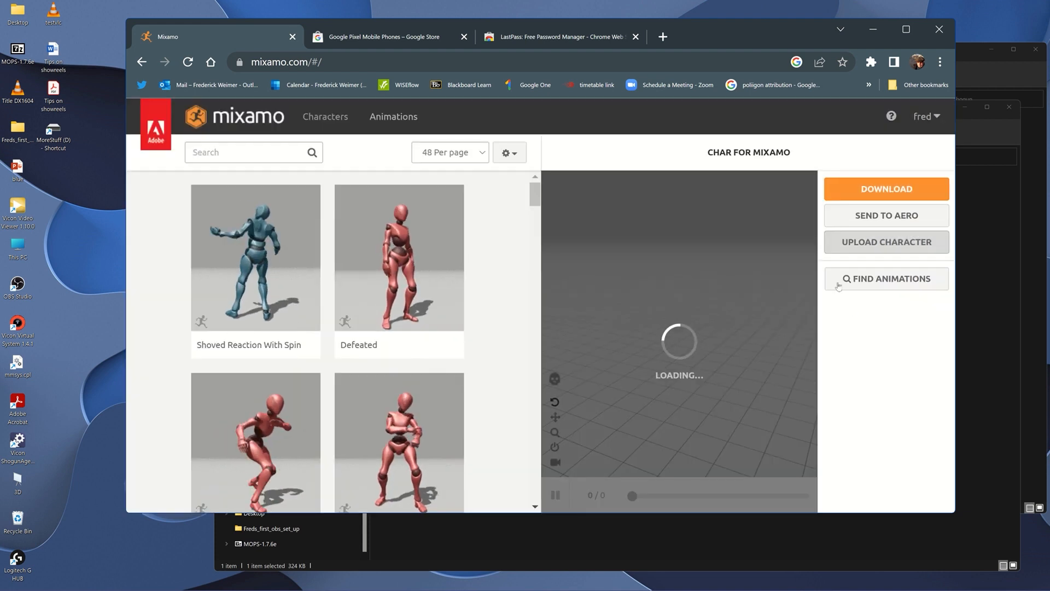
left_click(879, 189)
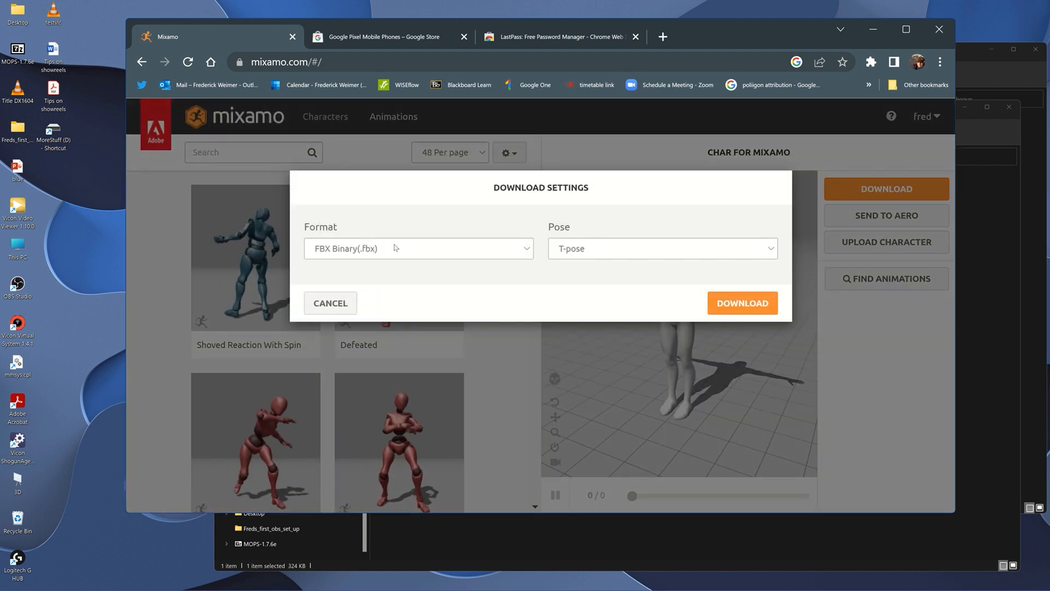
left_click(396, 248)
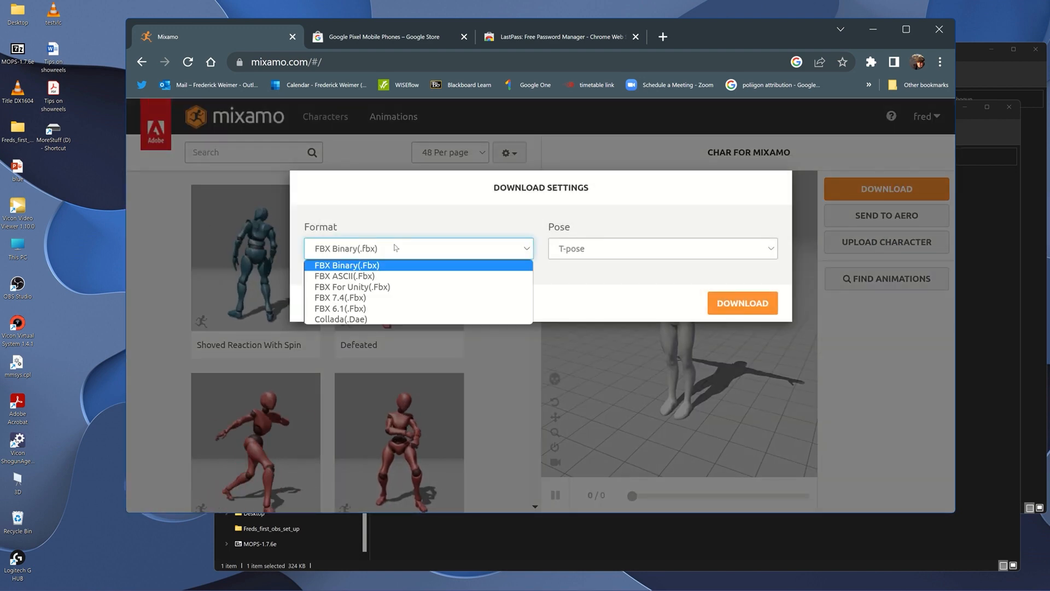
left_click(474, 204)
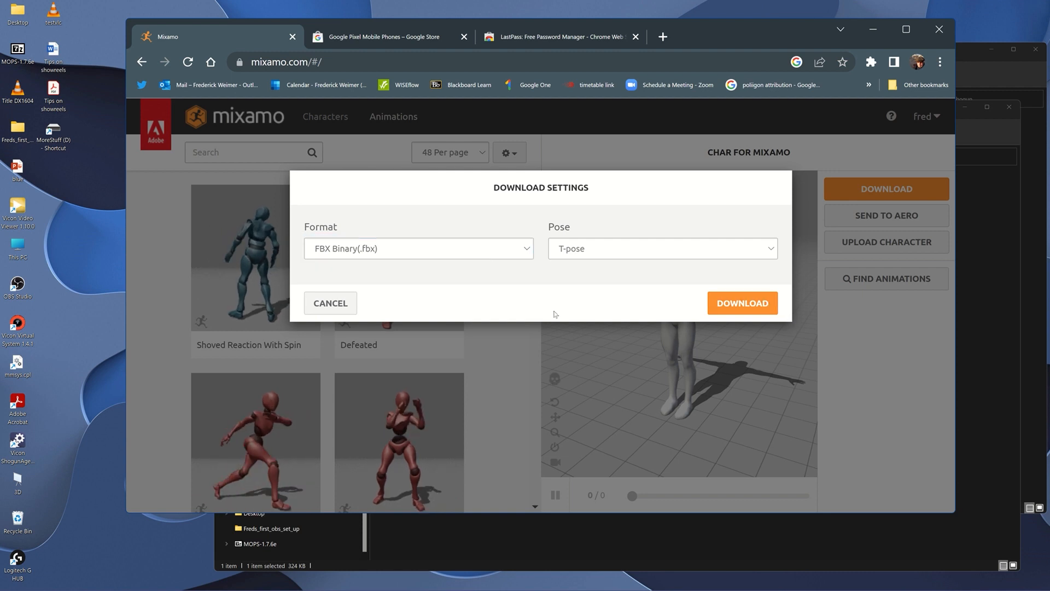
left_click(441, 251)
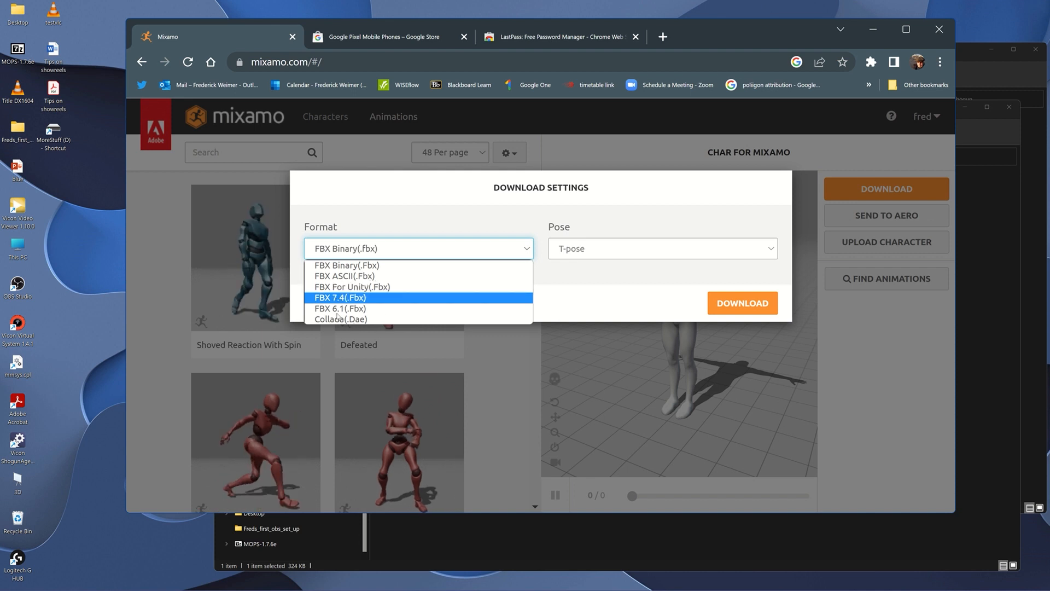
left_click(346, 266)
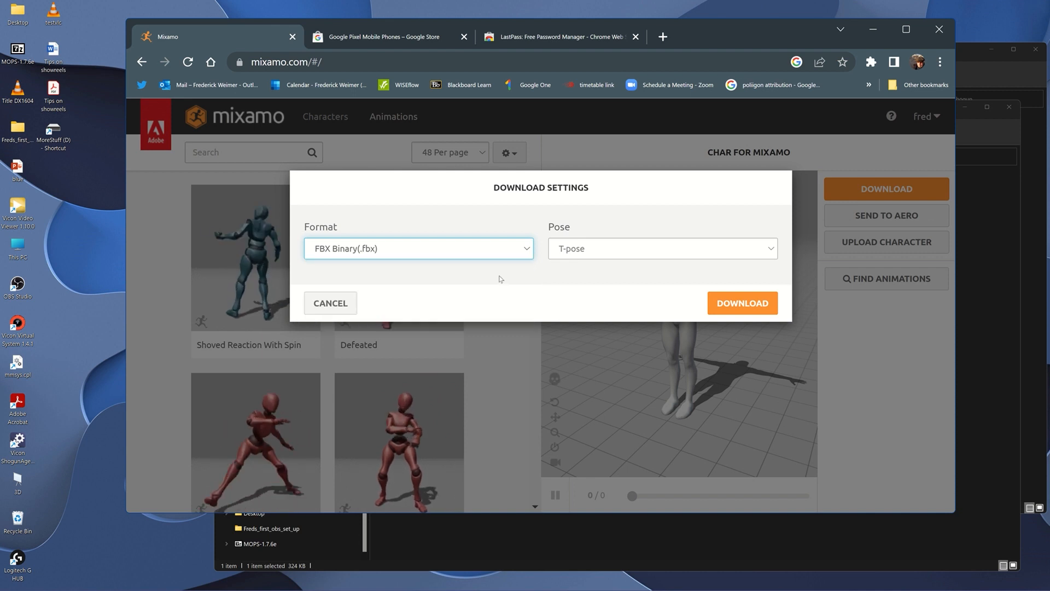
left_click(734, 308)
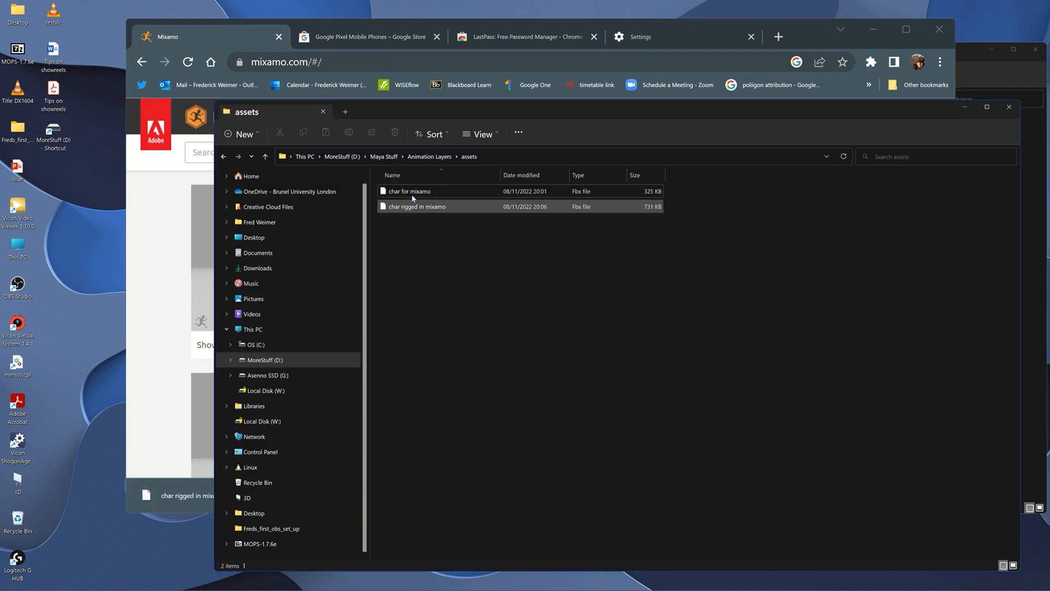
Copy both FBX files, char for mixamo and char rigged in mixamo, from the assets folder in File Explorer
left_click(415, 192)
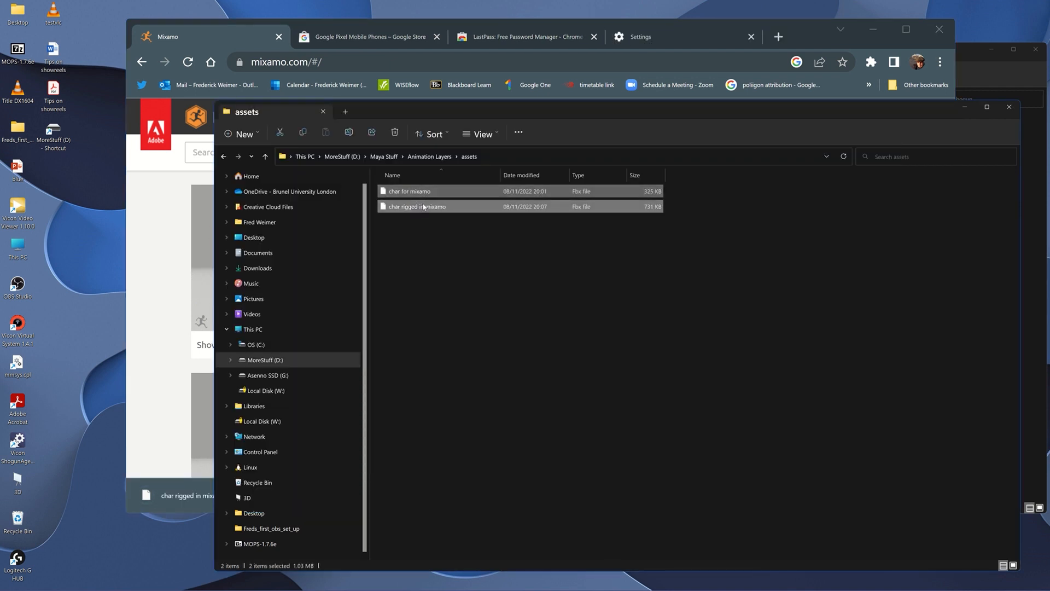
right_click(424, 207)
left_click(405, 193)
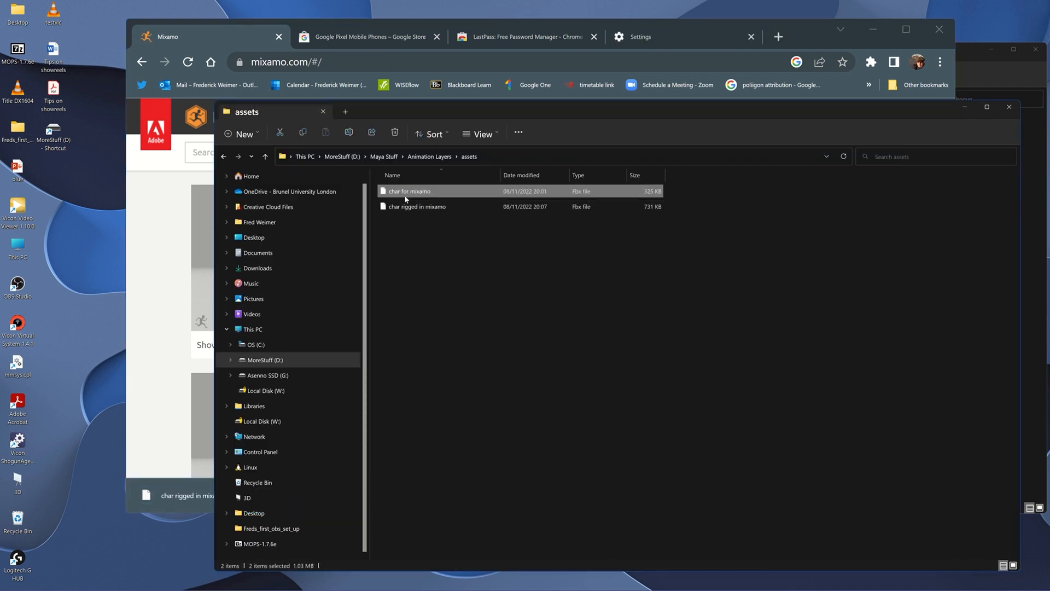
left_click(407, 208, "shift")
right_click(407, 208)
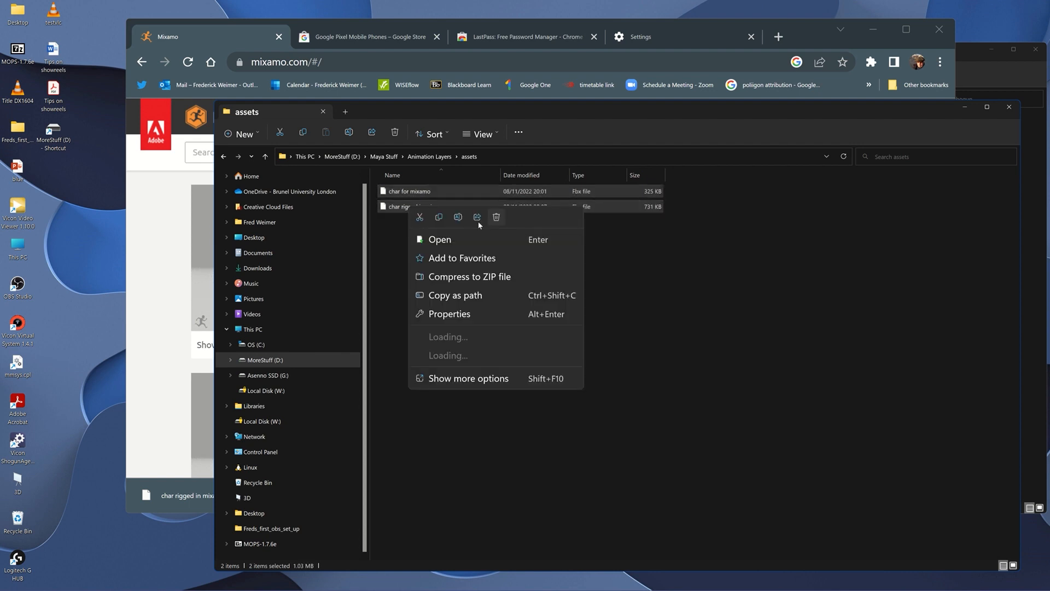
left_click(439, 217)
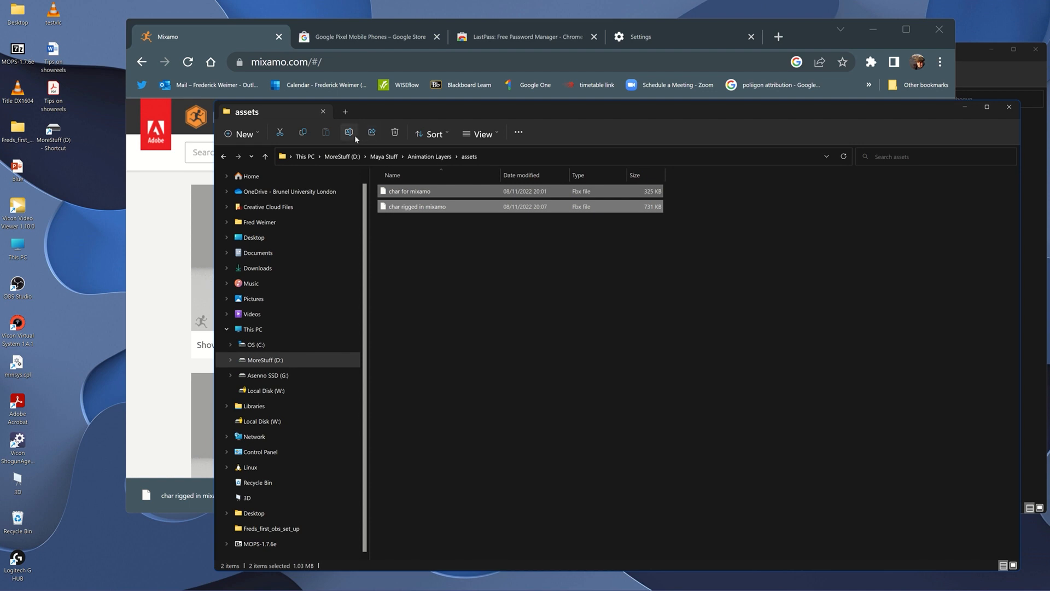
Paste the two copied FBX files into the fbx folder of the Animation Layers project and select char rigged in mixamo
left_click(265, 157)
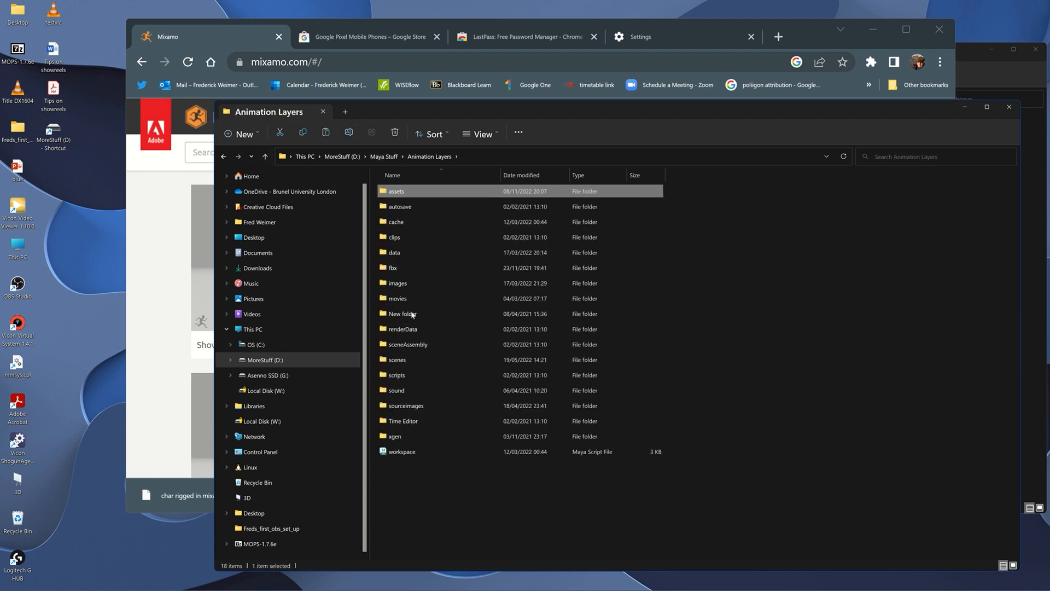
double_click(398, 267)
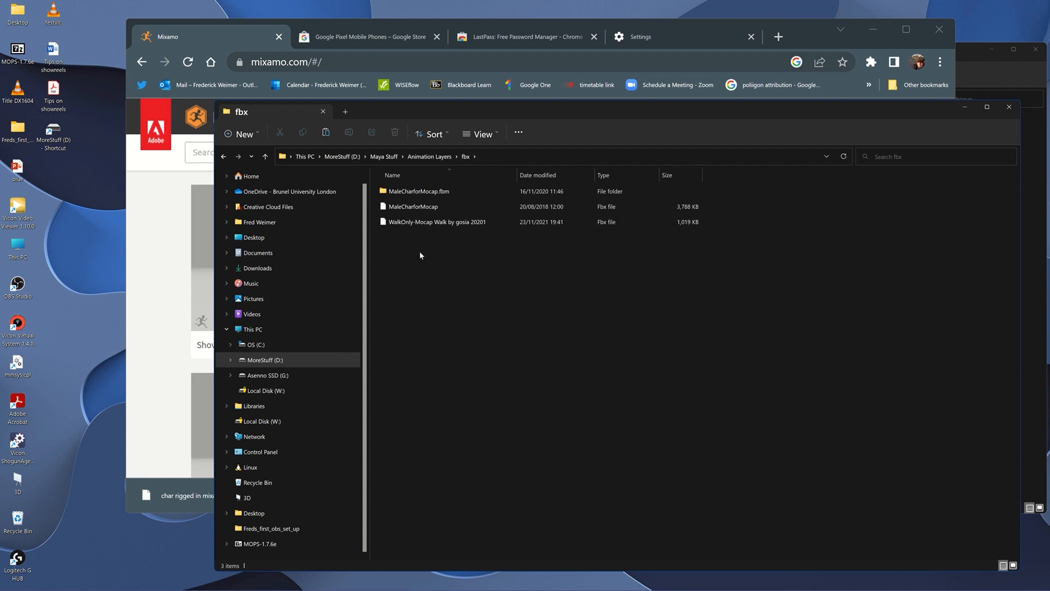
right_click(421, 255)
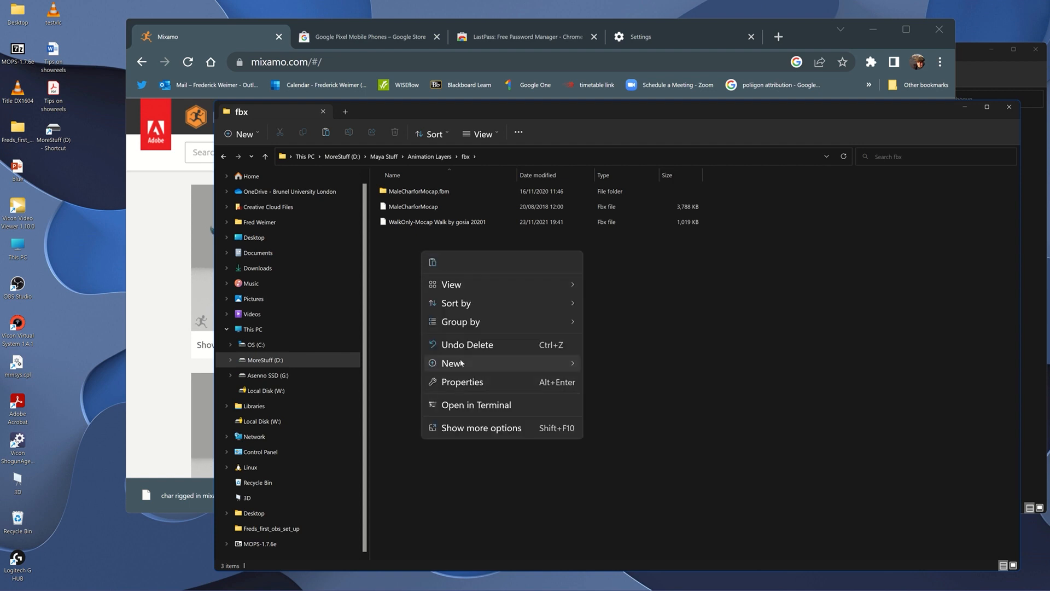
left_click(436, 265)
left_click(417, 207)
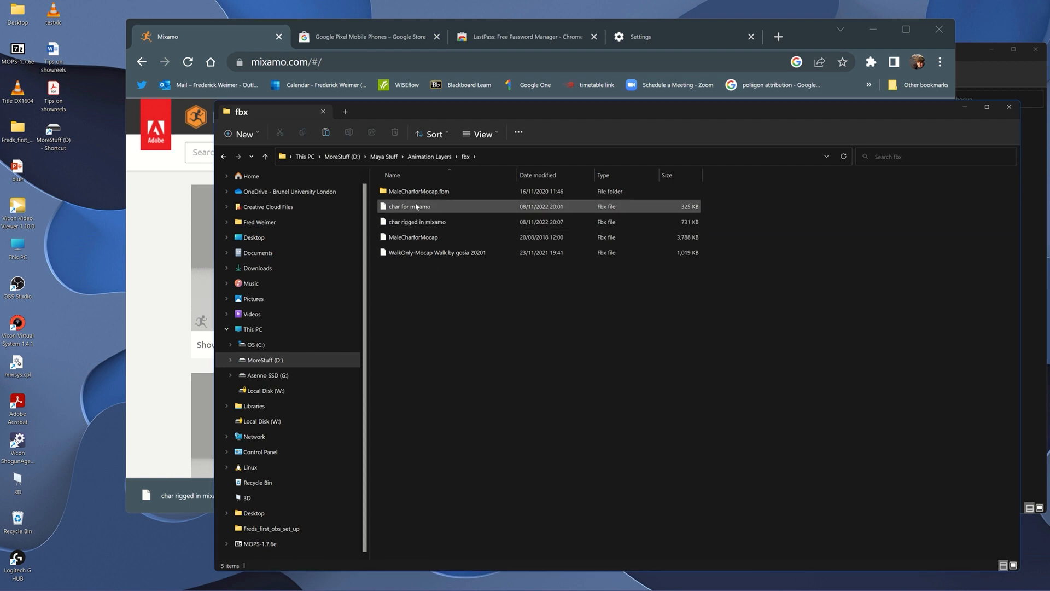
left_click(421, 222)
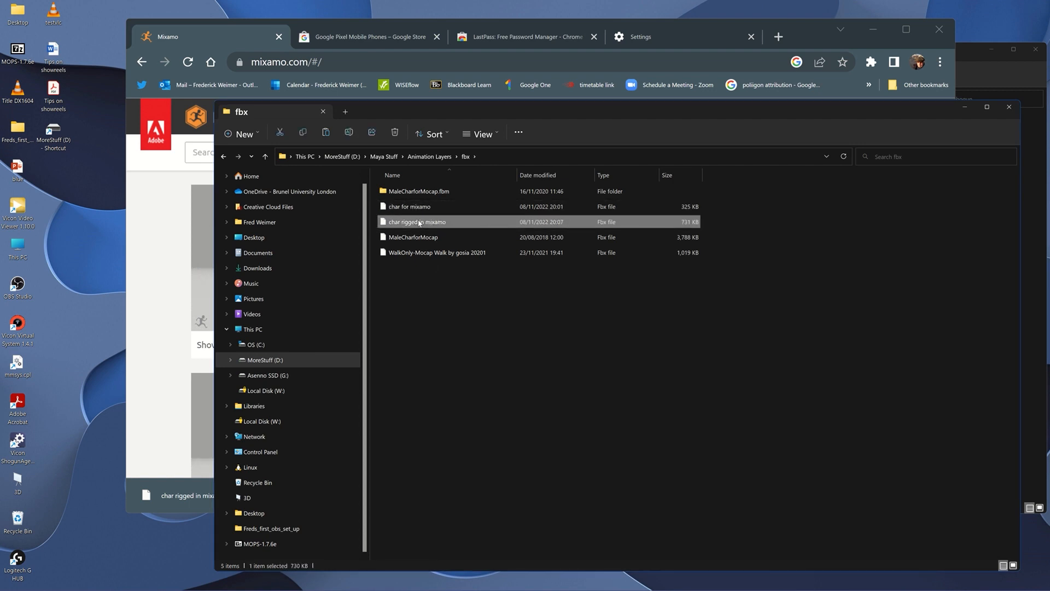
Switch to Maya and save the scene under the new name maya to mixamov1, accepting the student version notice
mouse_move(526, 589)
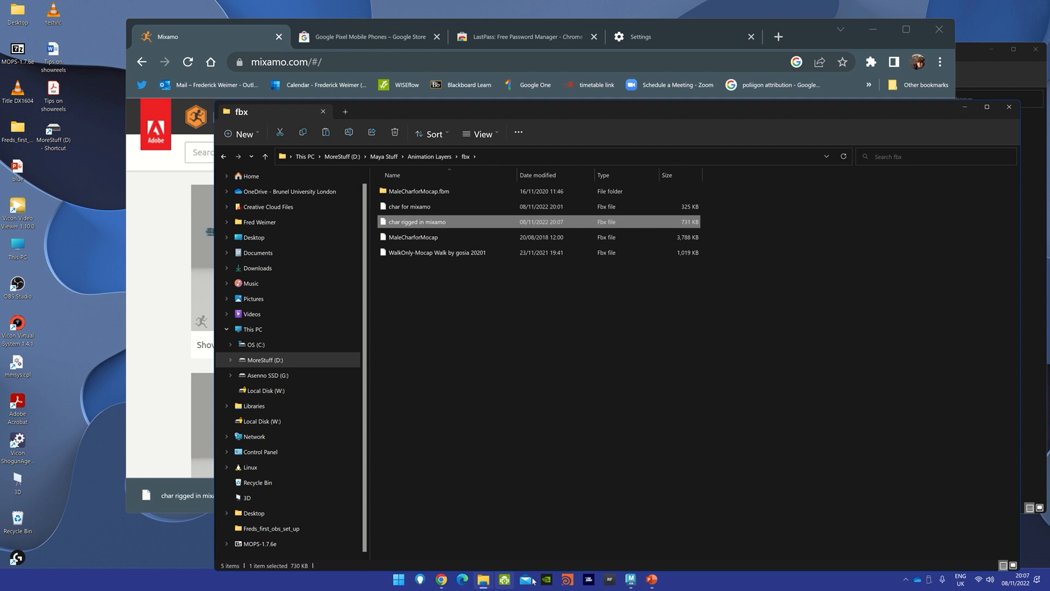
left_click(632, 581)
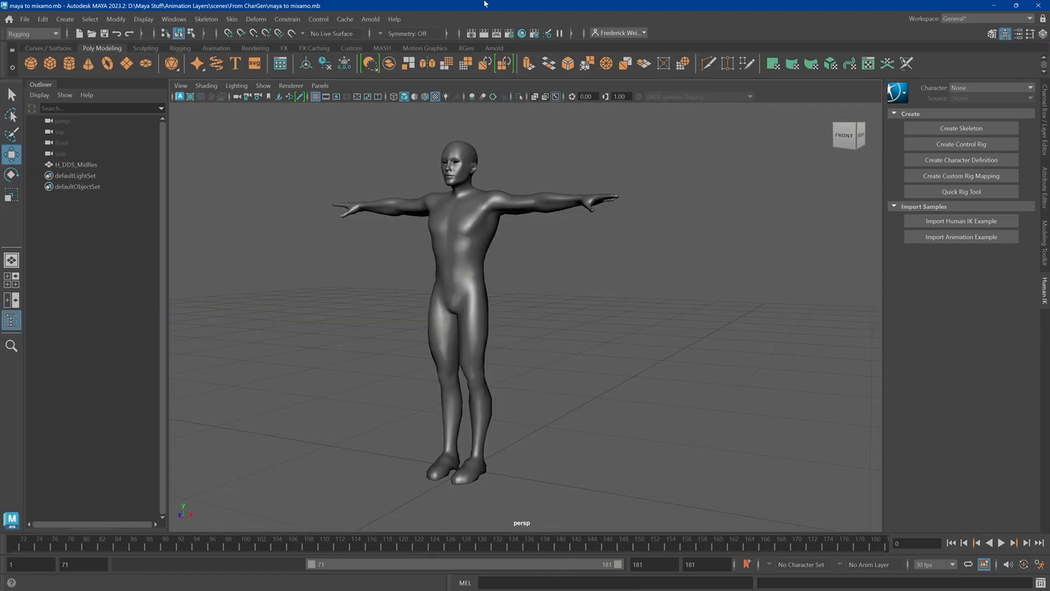
left_click(25, 19)
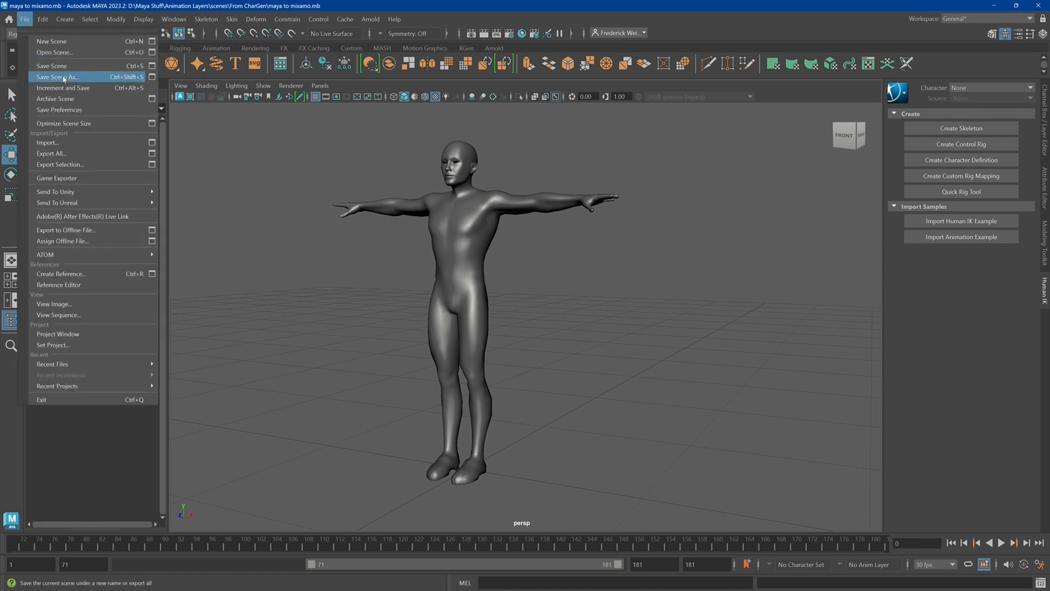
left_click(41, 75)
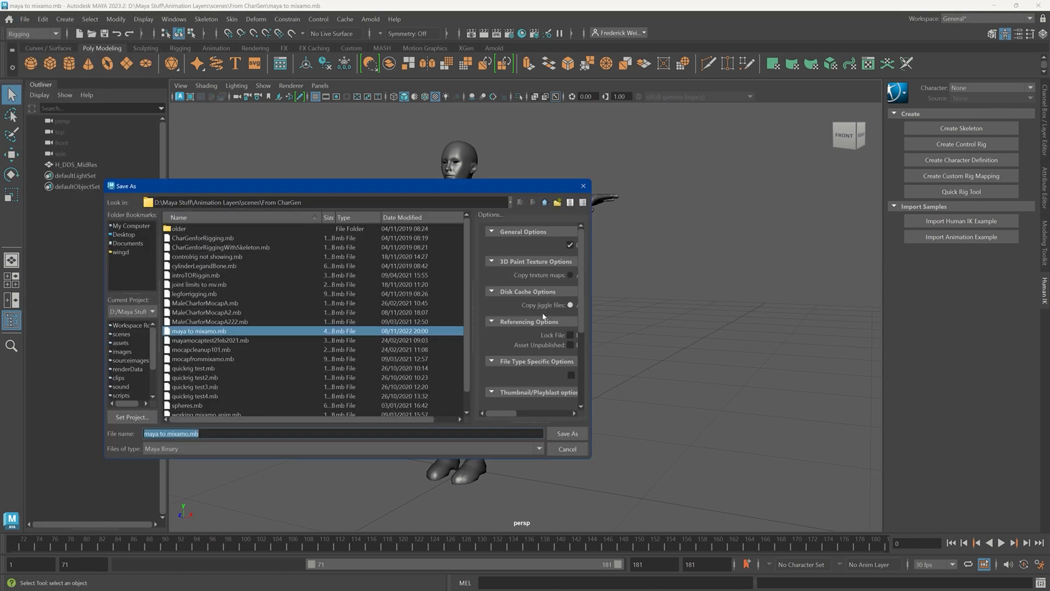
left_click(261, 431)
key("BackSpace")
key("BackSpace")
key("BackSpace")
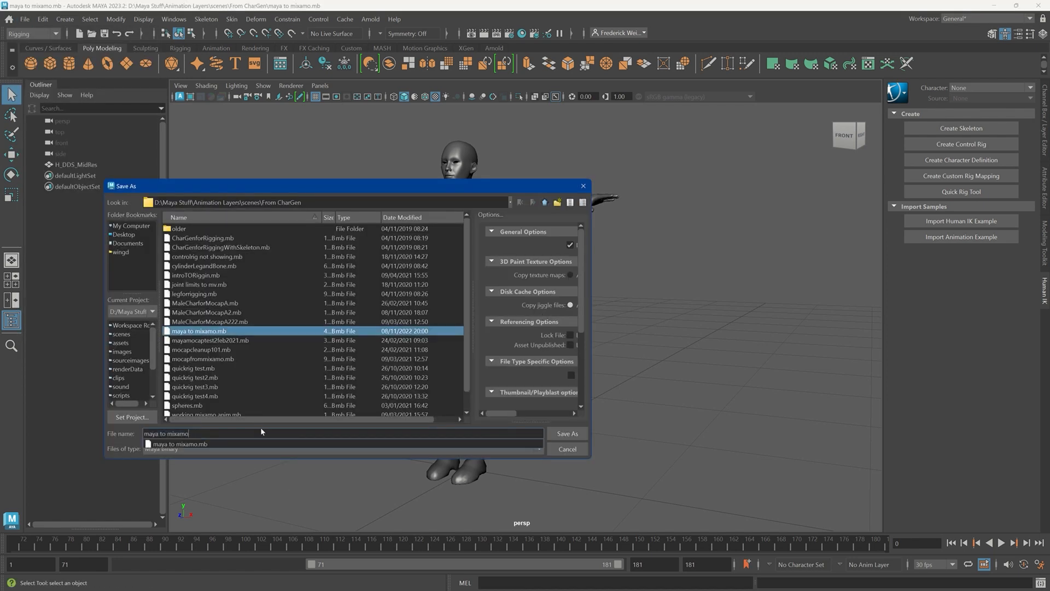
type("v1")
key("Return")
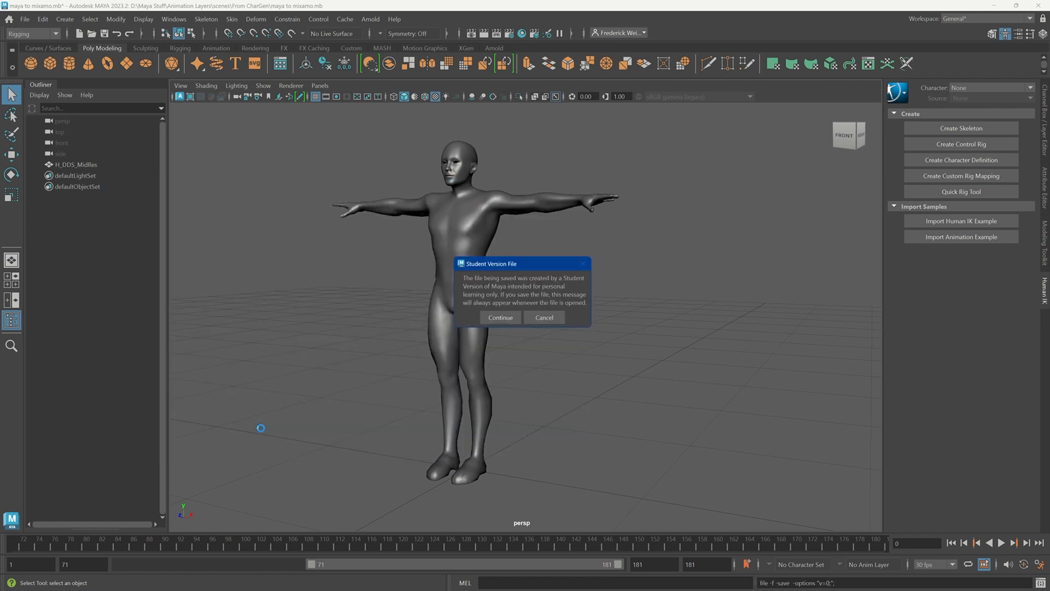
left_click(496, 313)
key("w")
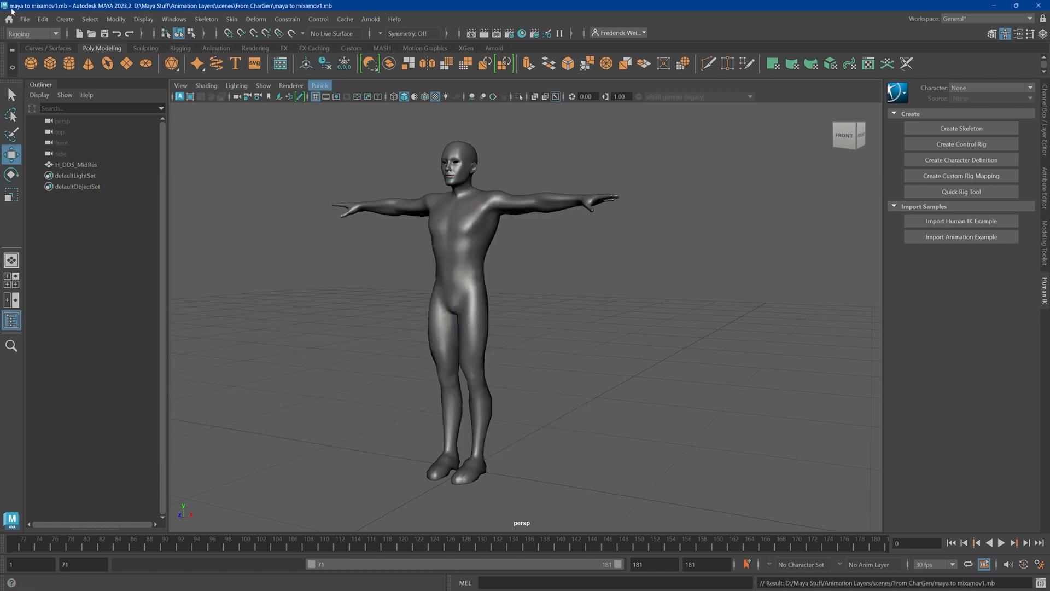
Start a new scene and import char rigged in mixamo.fbx from the project's fbx folder
left_click(25, 19)
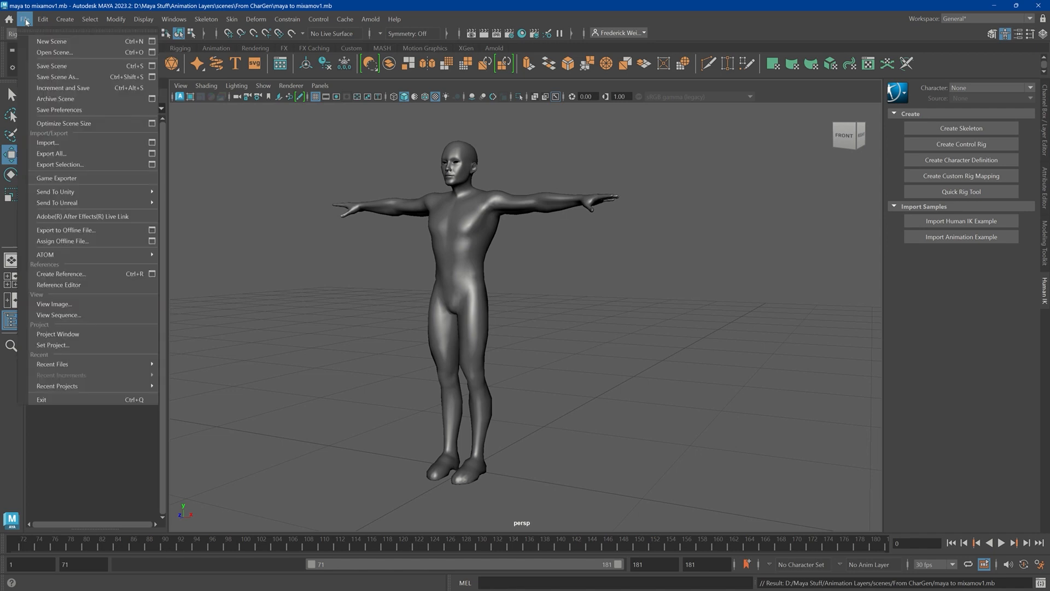
left_click(39, 31)
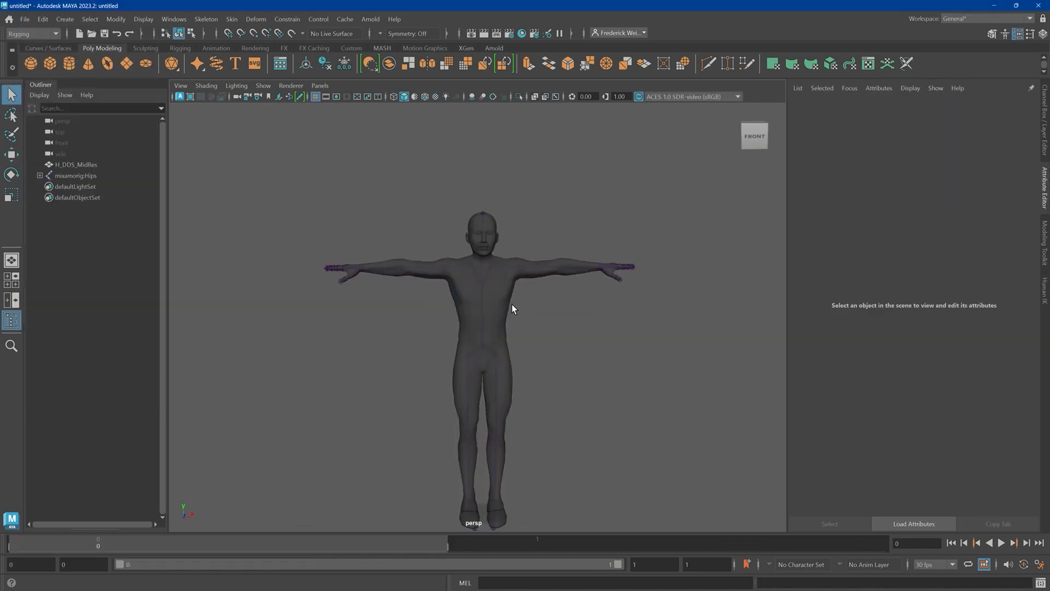
left_click(26, 20)
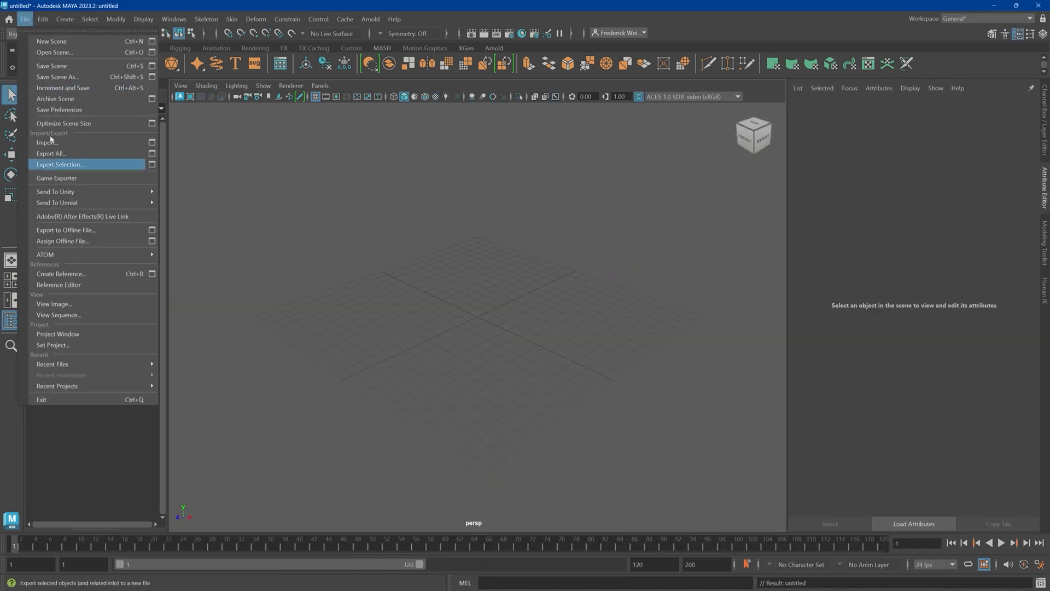
left_click(52, 142)
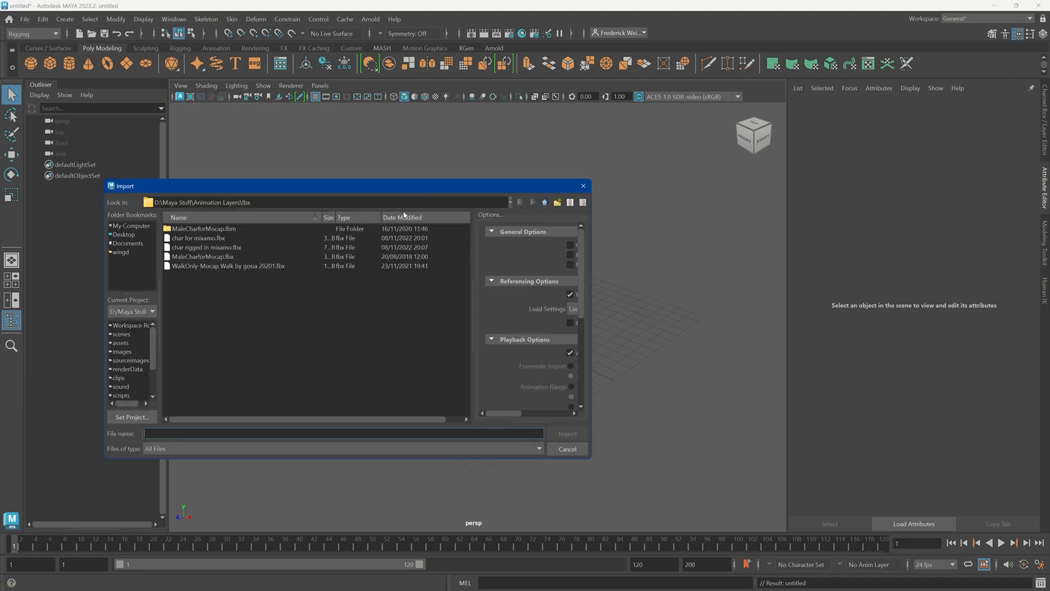
left_click(195, 239)
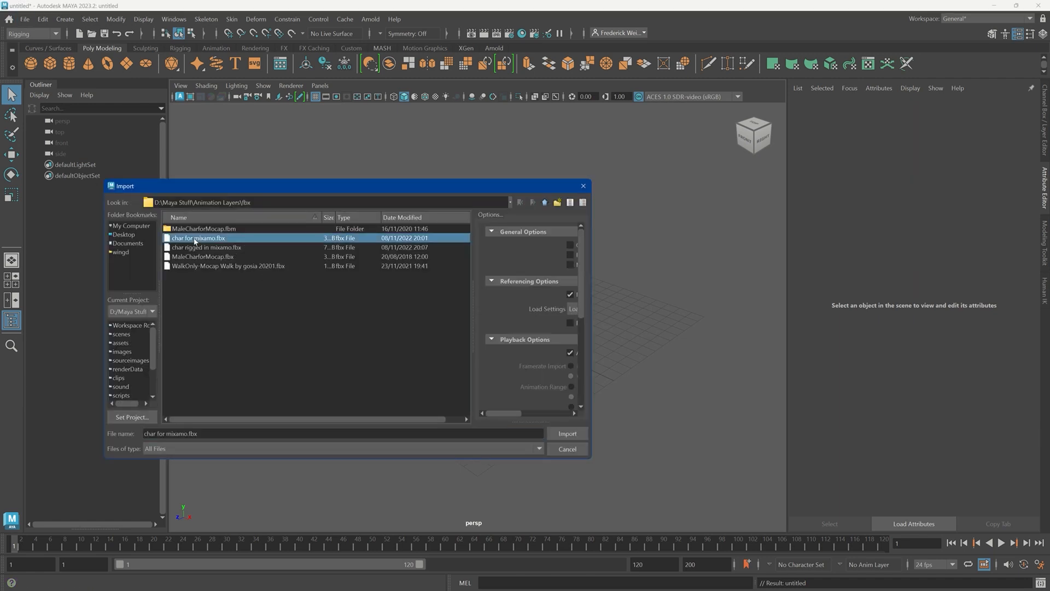
left_click(227, 249)
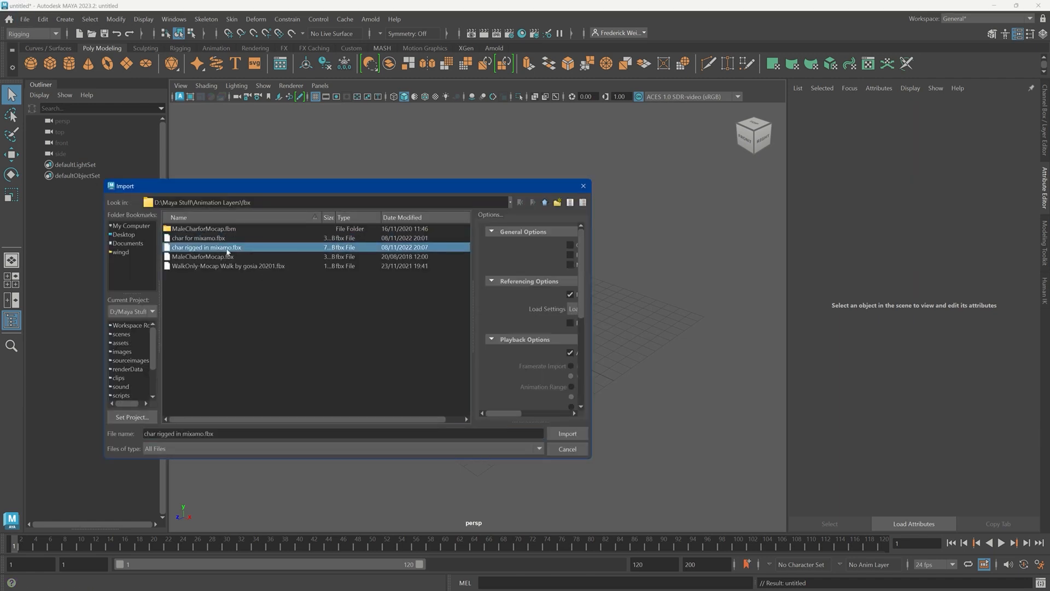
left_click(567, 433)
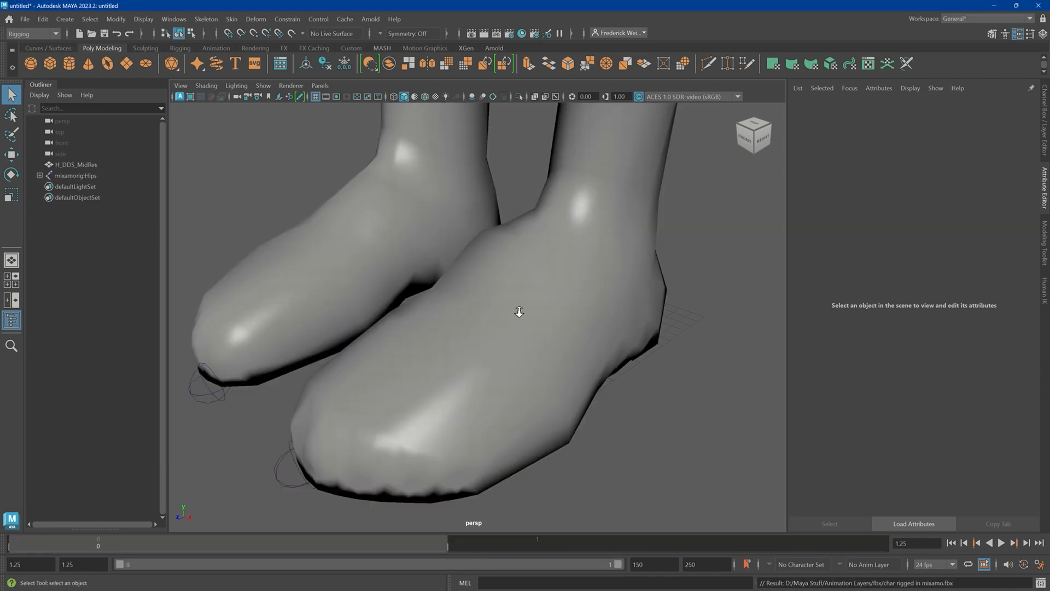
Turn on X-Ray Joints shading for the imported character in the perspective view and clear the joint selection
scroll(280, 142, "down", 5)
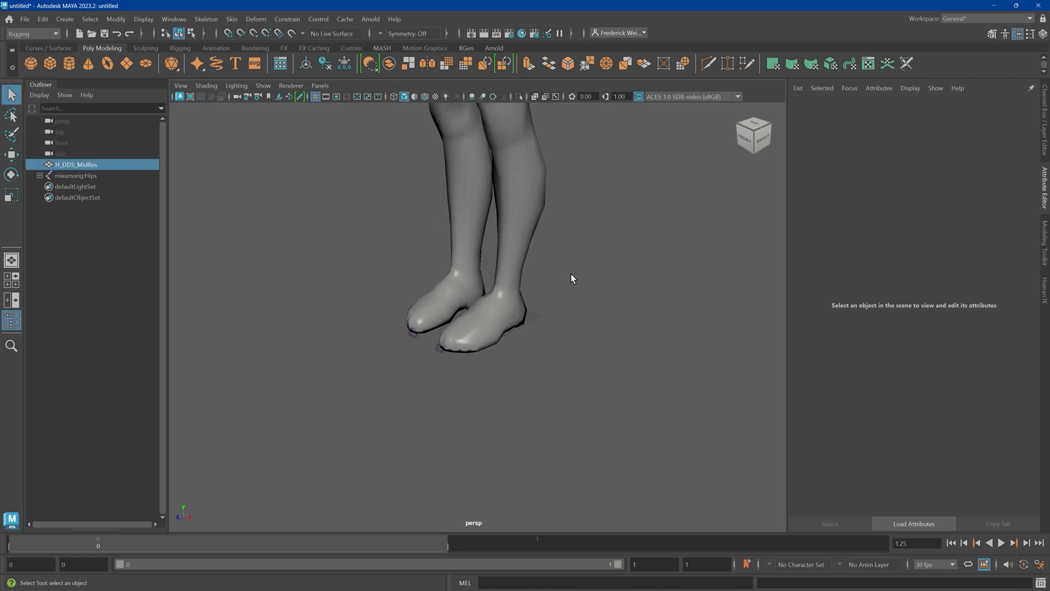
left_click(495, 273)
scroll(496, 272, "down", 10)
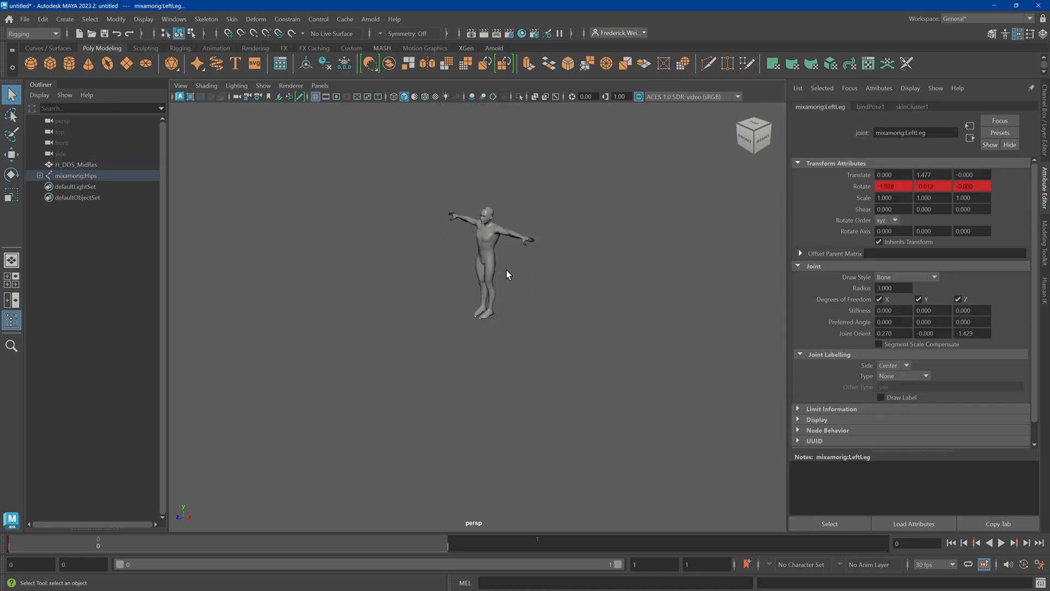
scroll(508, 251, "up", 5)
middle_click_drag(516, 284, 502, 322, "alt")
scroll(505, 315, "up", 4)
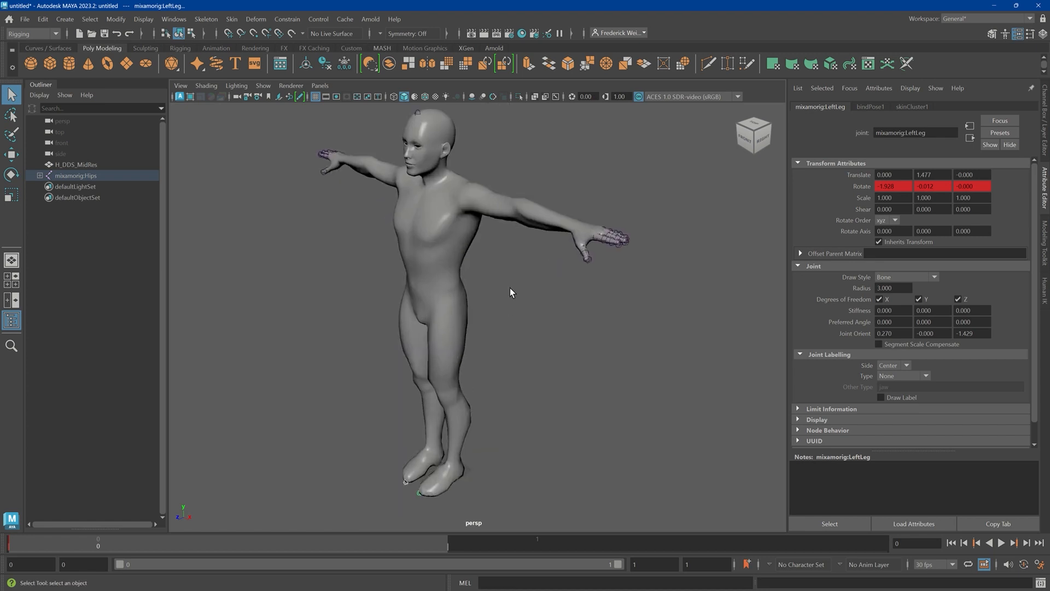
left_click(208, 86)
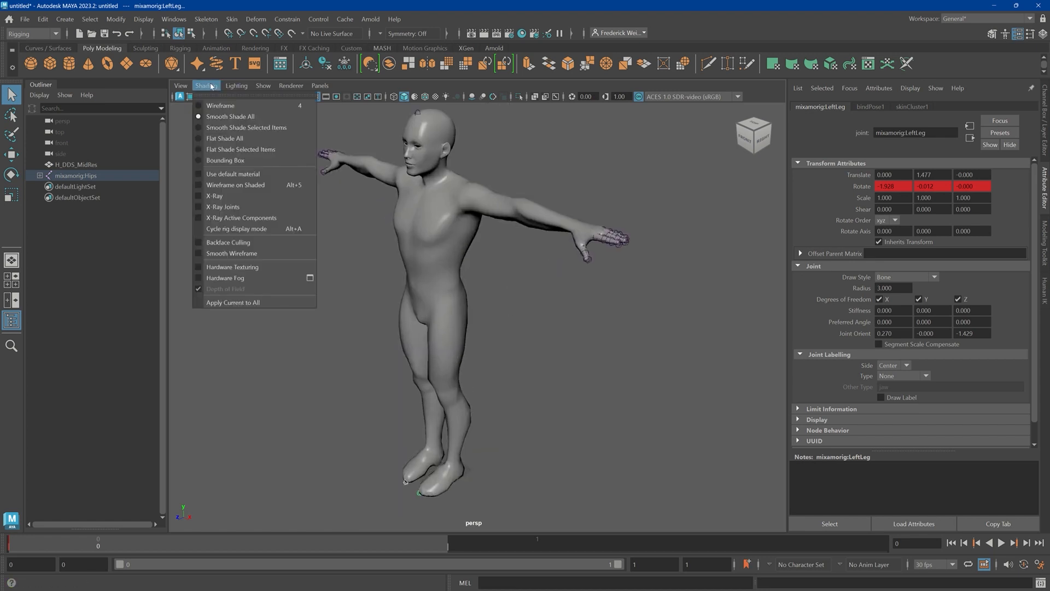
left_click(230, 207)
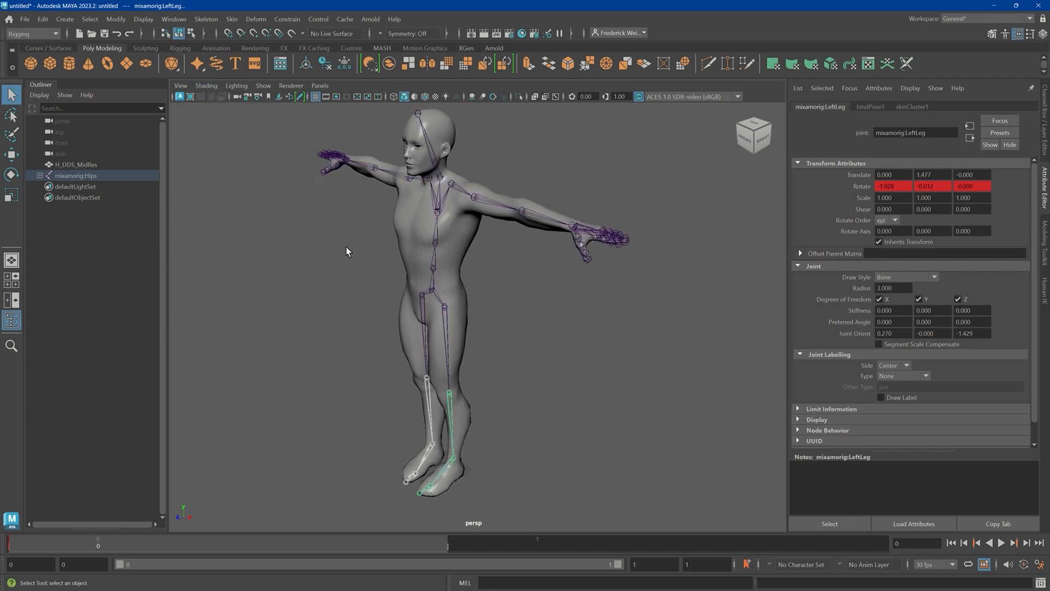
left_click_drag(554, 274, 518, 250, "alt")
left_click(549, 275)
scroll(550, 275, "up", 2)
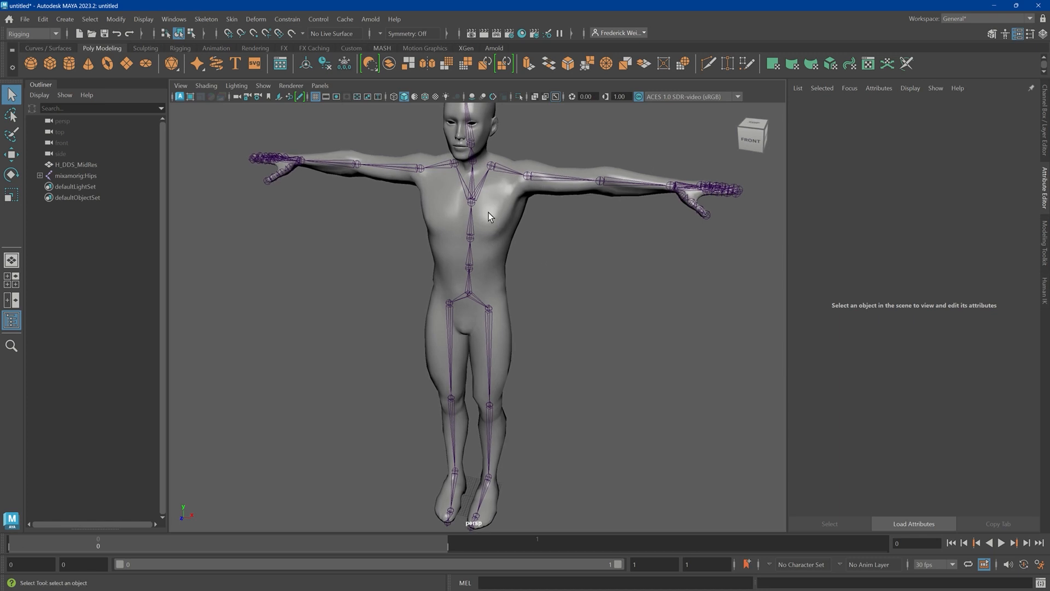
Open the Paint Skin Weights Tool on the H_DDS_MidRes mesh and show the weights of the mixamorig:Hips influence
left_click(489, 212)
right_click(491, 213)
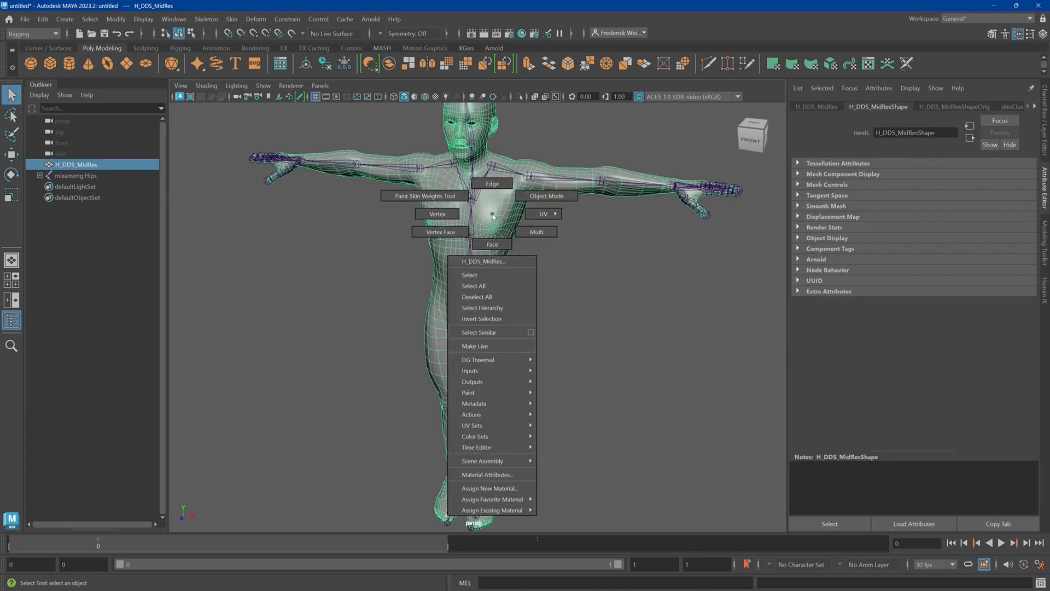
left_click(425, 195)
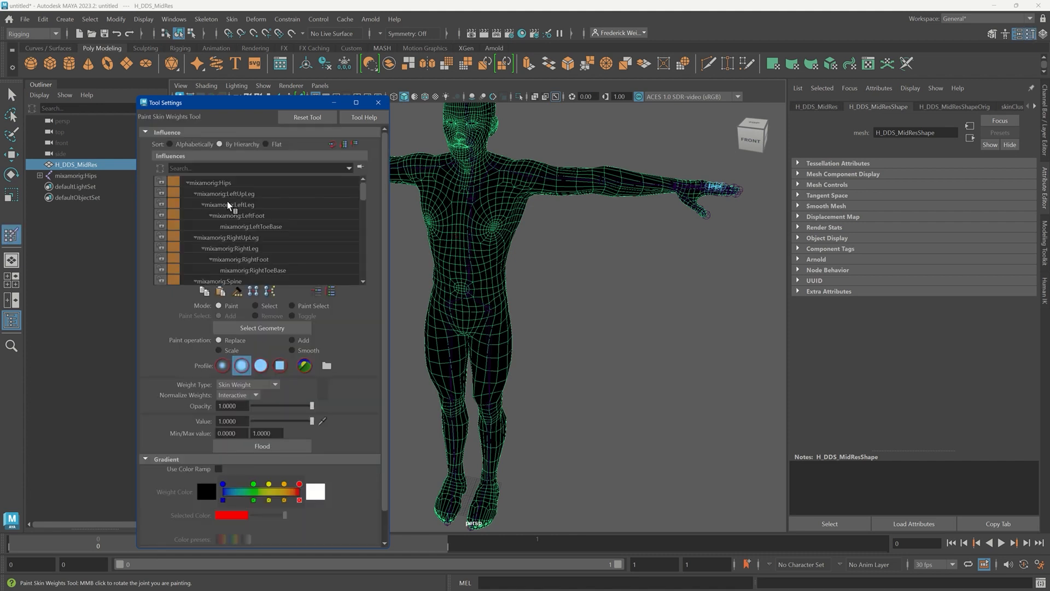
left_click(222, 184)
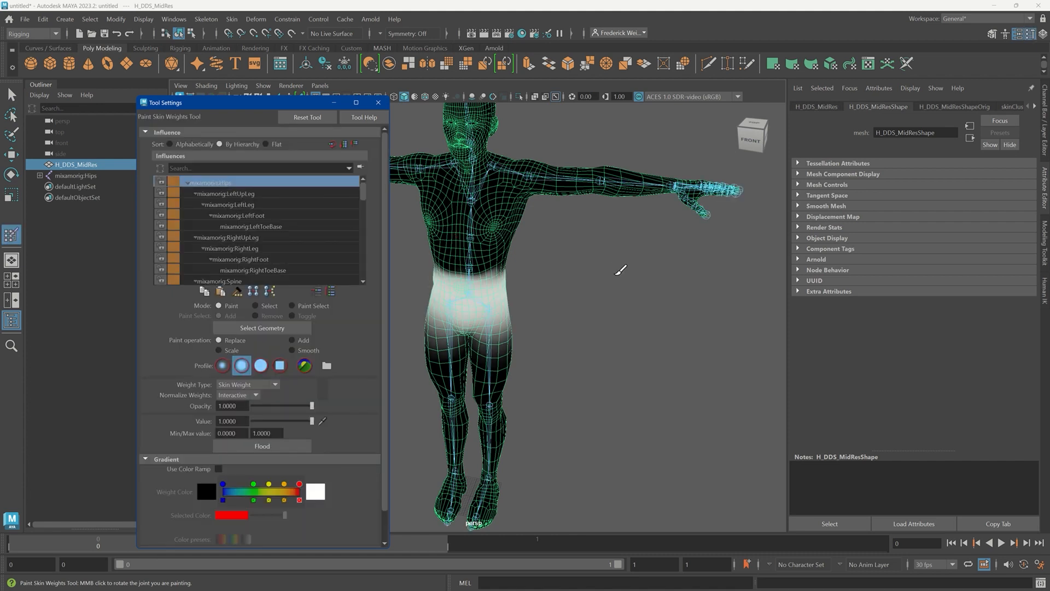
Inspect the skin weights of the mixamorig:LeftFoot and mixamorig:RightLeg influences on the mesh
left_click(255, 217)
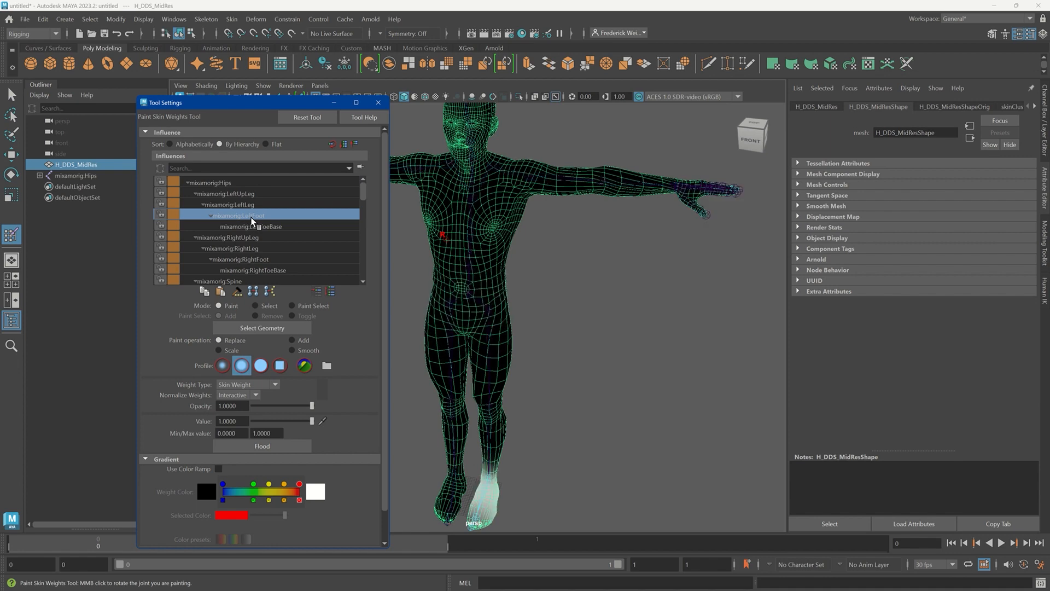
left_click_drag(539, 312, 555, 327, "alt")
left_click(246, 251)
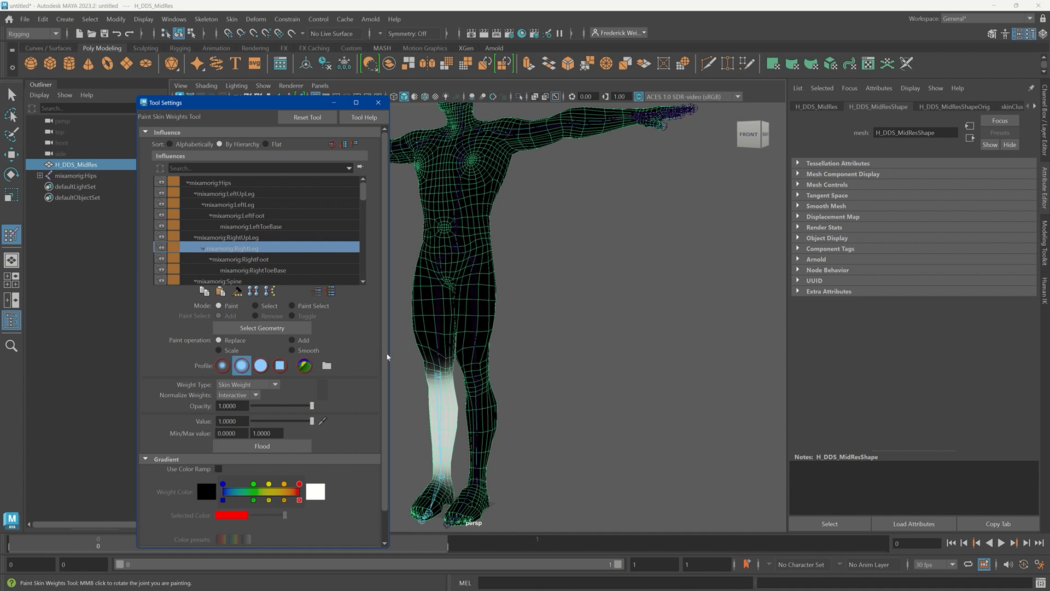
left_click_drag(577, 372, 489, 356, "alt")
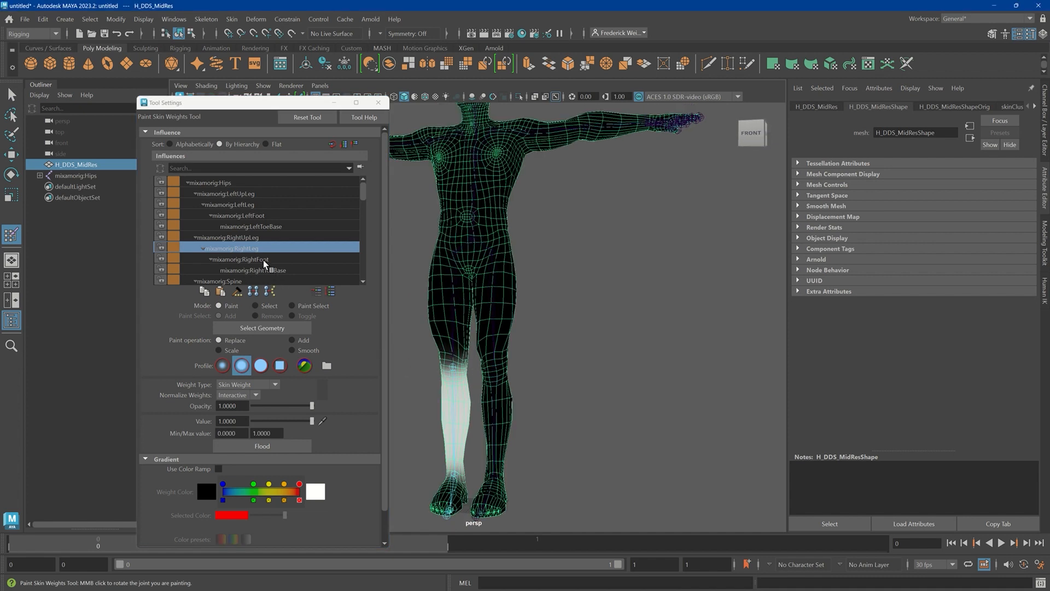
Select the mixamorig:RightUpLeg influence and enable Use Color Ramp to display its skin weights in colour
left_click(250, 239)
left_click(250, 246)
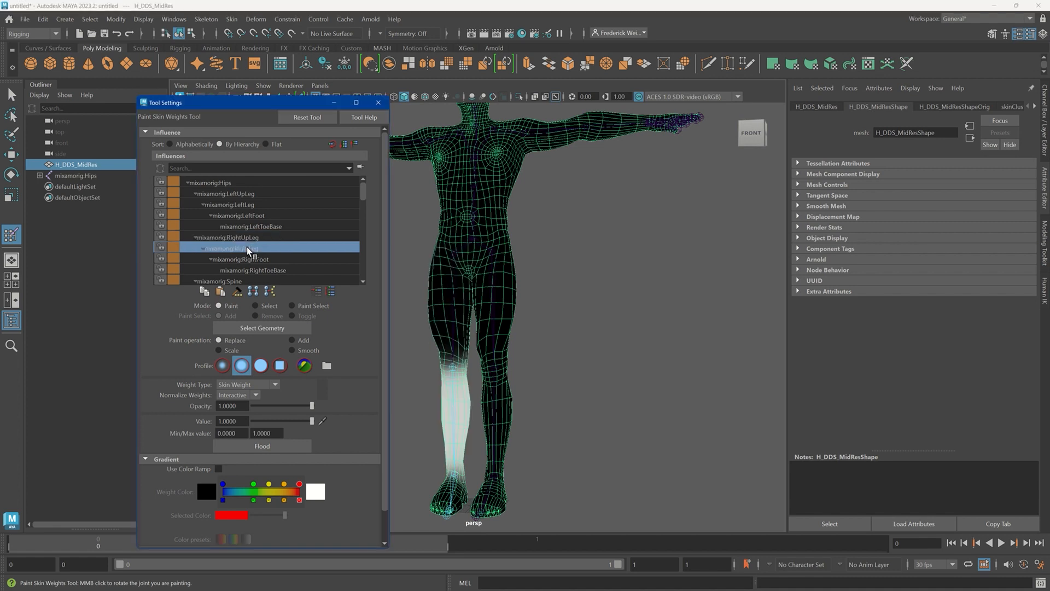
left_click(250, 242)
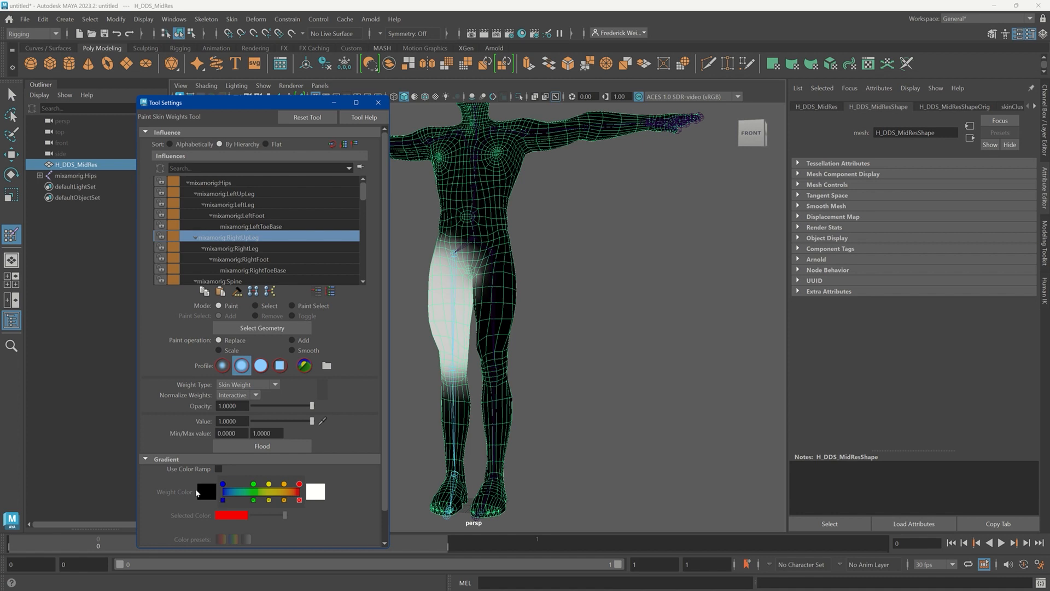
left_click(218, 469)
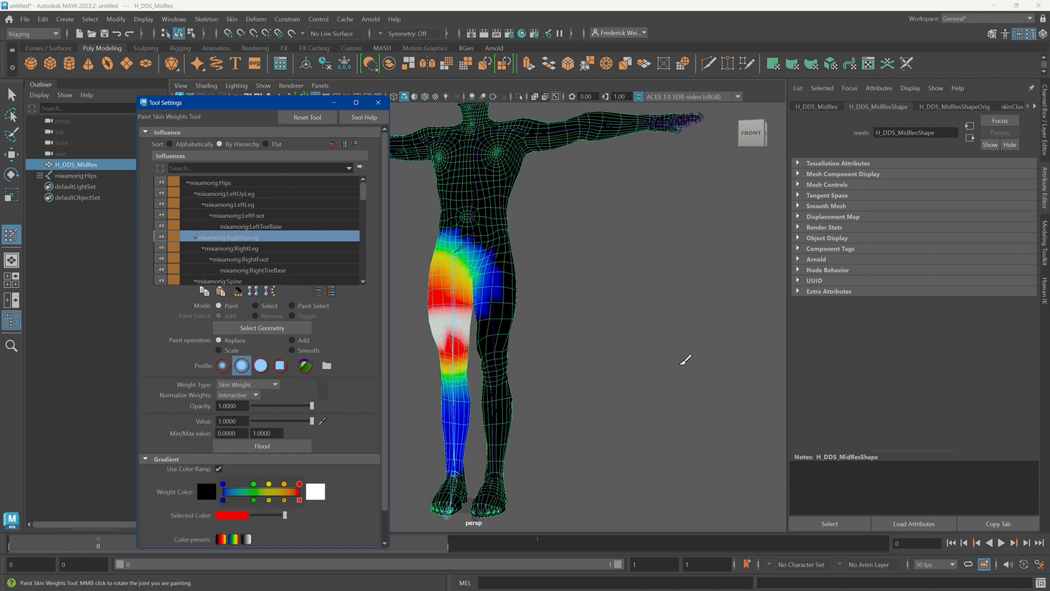
left_click_drag(709, 360, 621, 326, "alt")
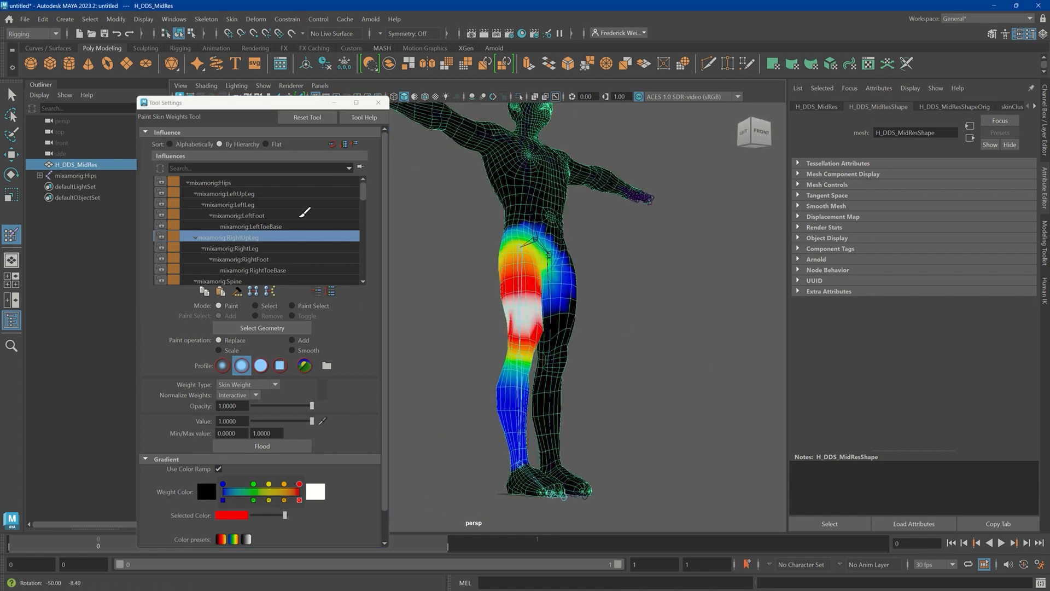
Close the Paint Skin Weights tool settings, return to the Select tool and clear the mesh selection
left_click(378, 102)
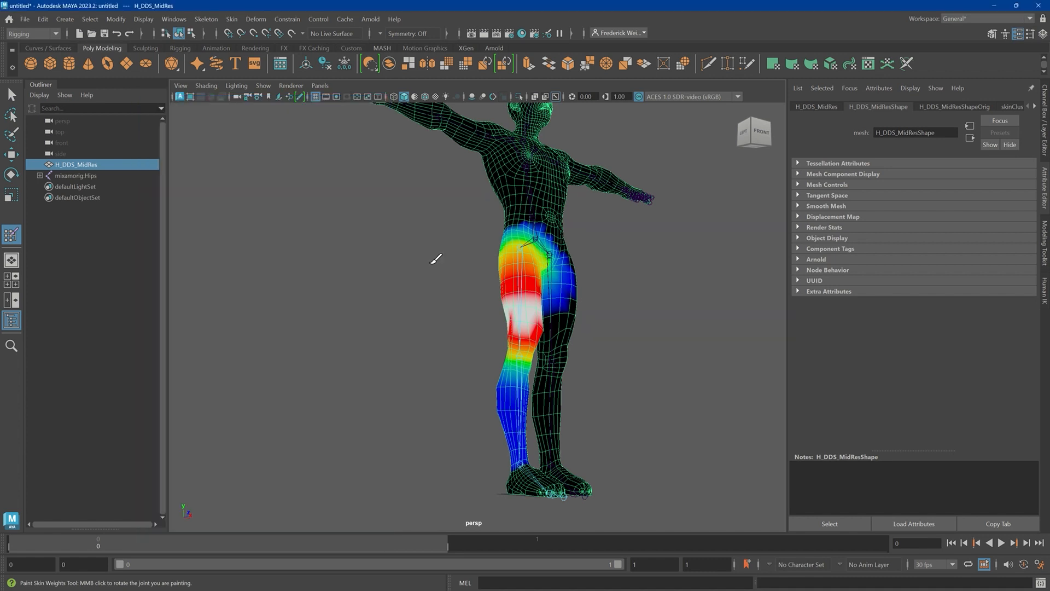
key("q")
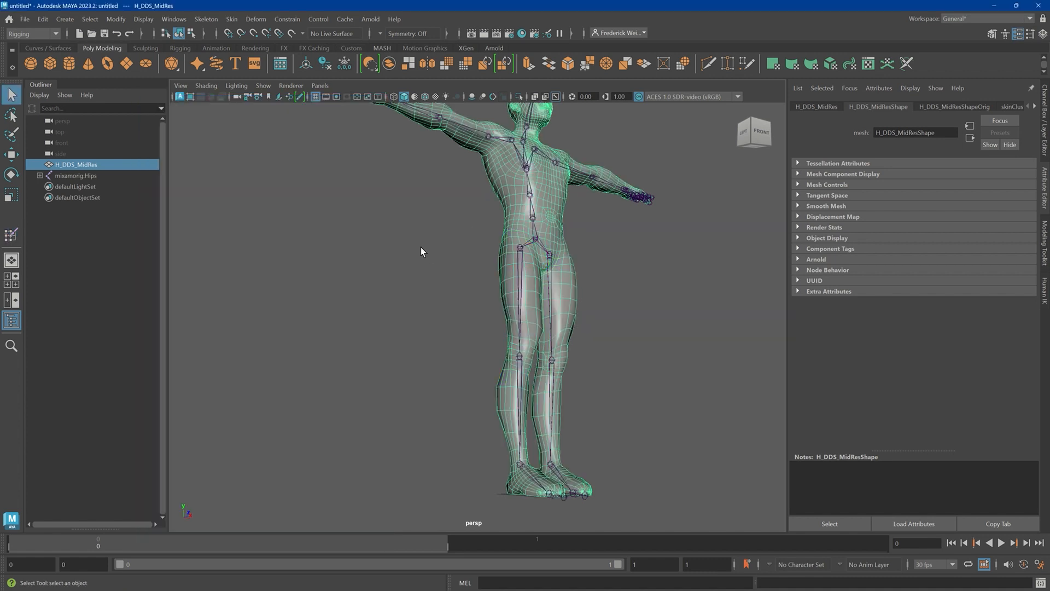
right_click(424, 245)
Test the knee deformation by rotating the mixamorig:RightLeg joint to about -99° in X, and undo the rotation
left_click(520, 357)
key("e")
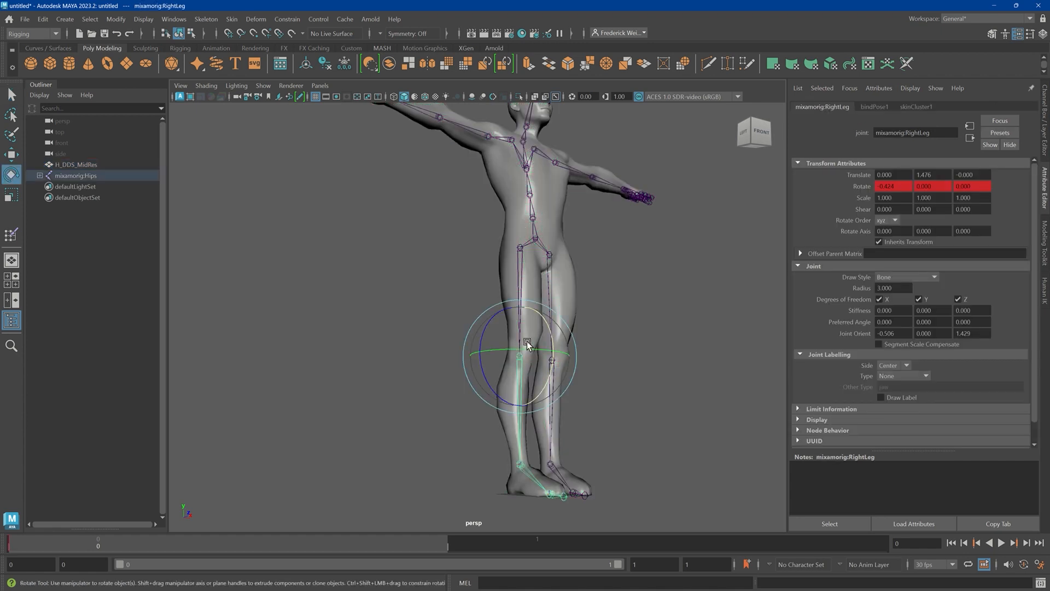
left_click_drag(552, 386, 538, 411)
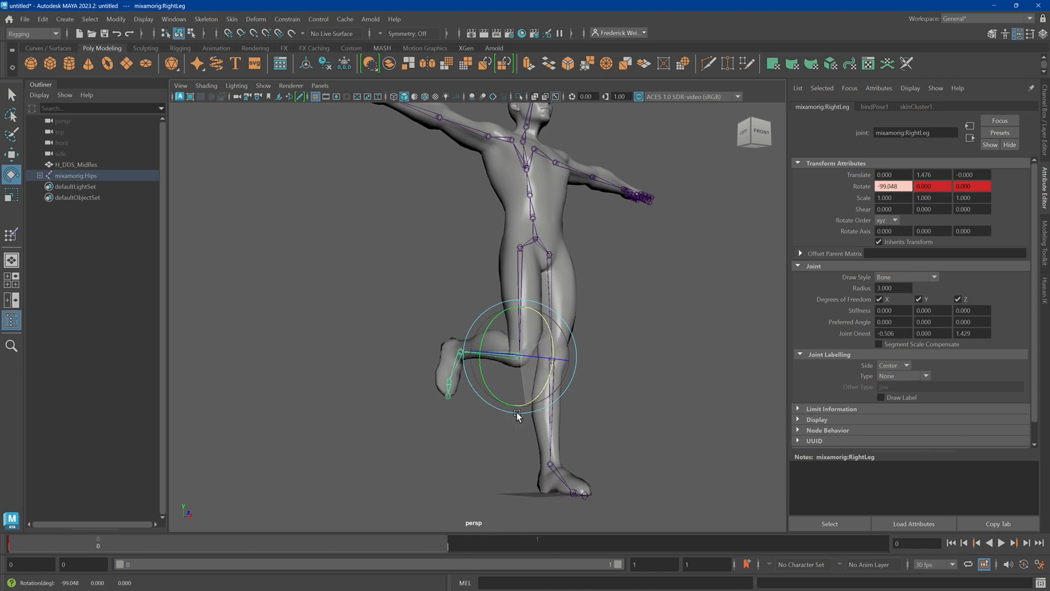
left_click_drag(452, 403, 398, 251, "alt")
key("ctrl+z")
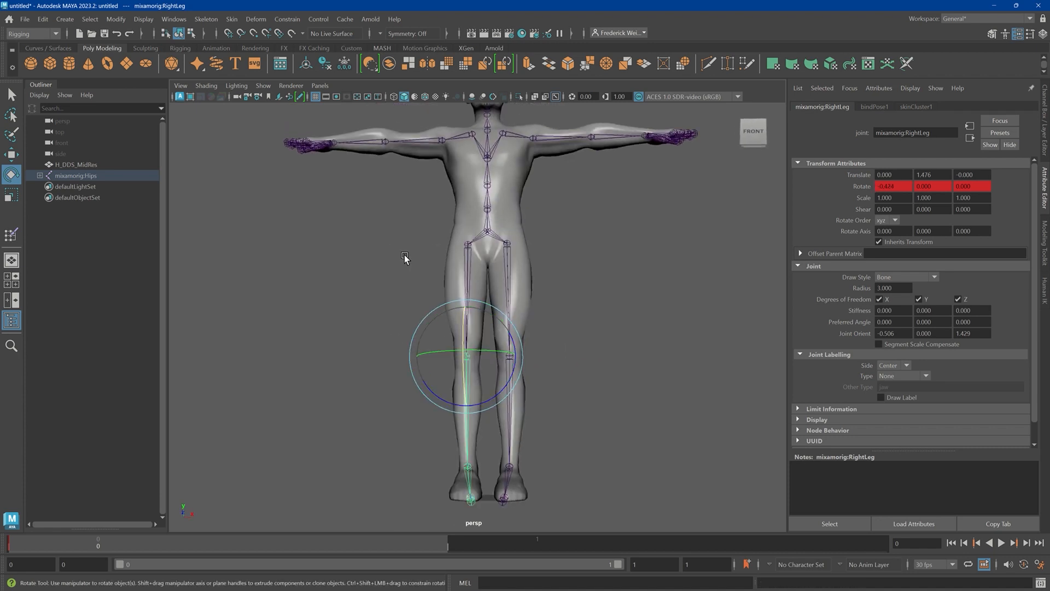
Test the hip deformation by rotating the mixamorig:RightUpLeg joint to about 58° in X, and undo the rotation
left_click_drag(398, 267, 412, 268, "alt")
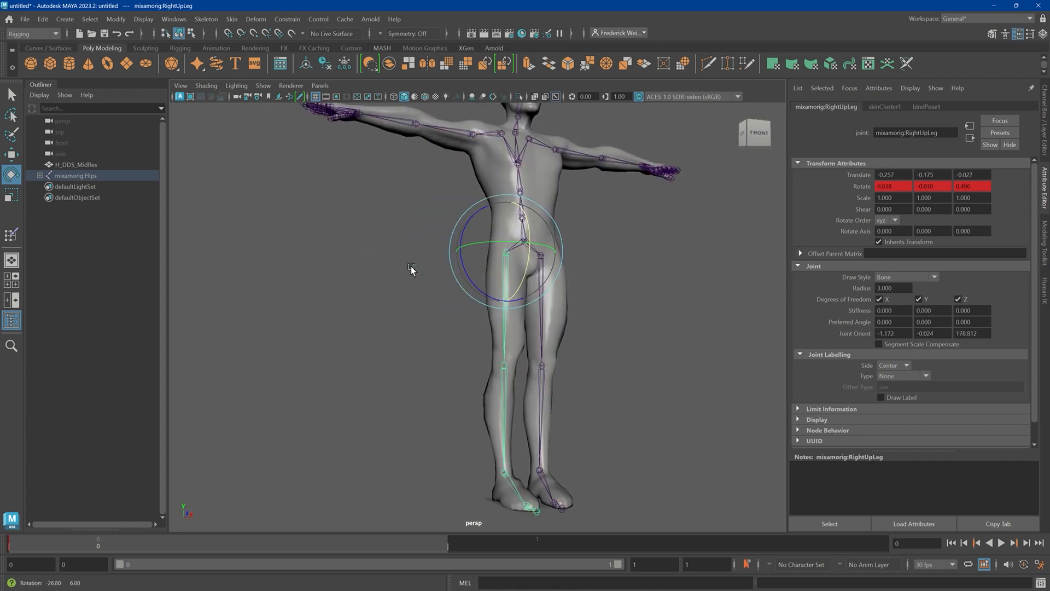
left_click(502, 274)
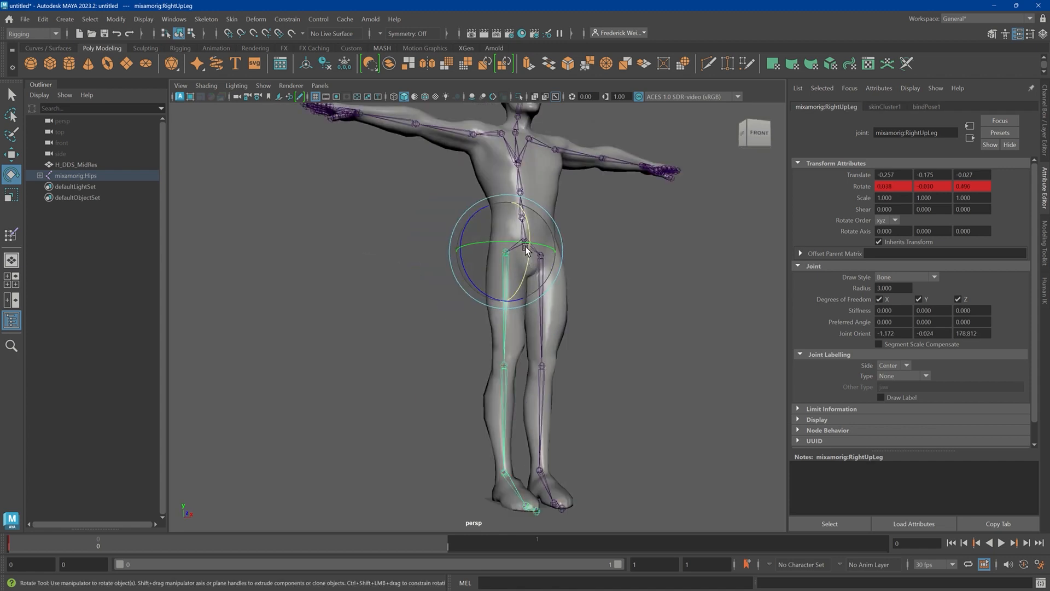
left_click_drag(527, 255, 528, 219)
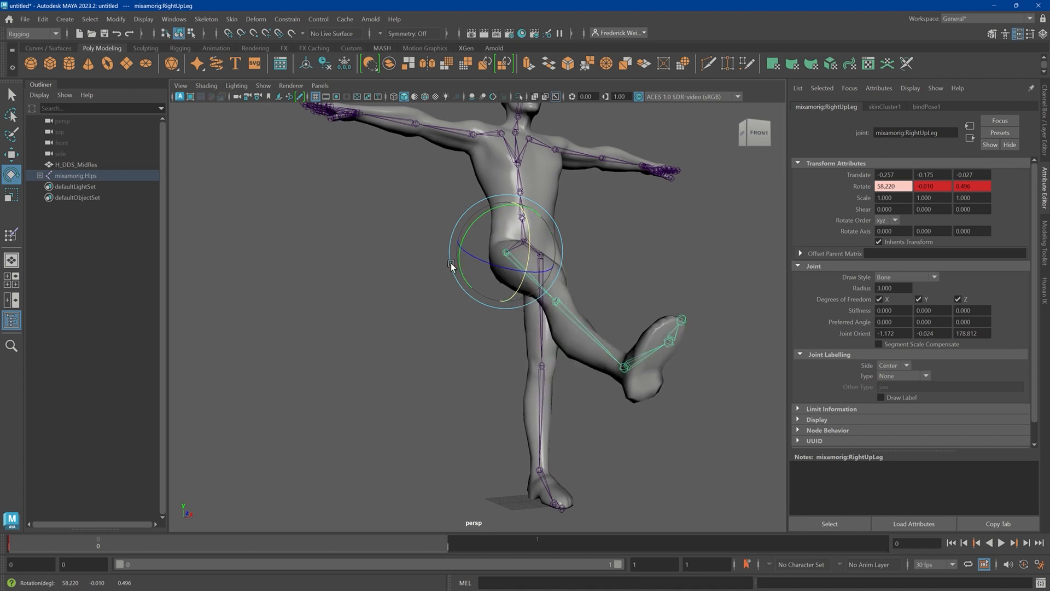
left_click_drag(454, 267, 550, 285, "alt")
key("ctrl+z")
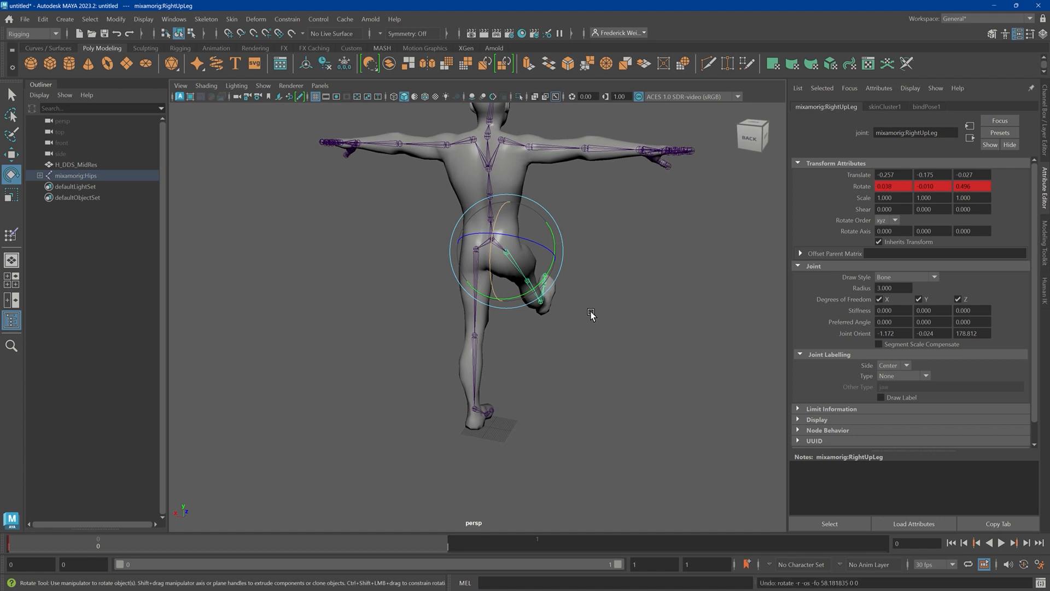
Rotate the mixamorig:RightArm joint downward and bend the mixamorig:RightForeArm joint to about -71° in Z to test the arm deformation
left_click_drag(582, 282, 445, 170, "alt")
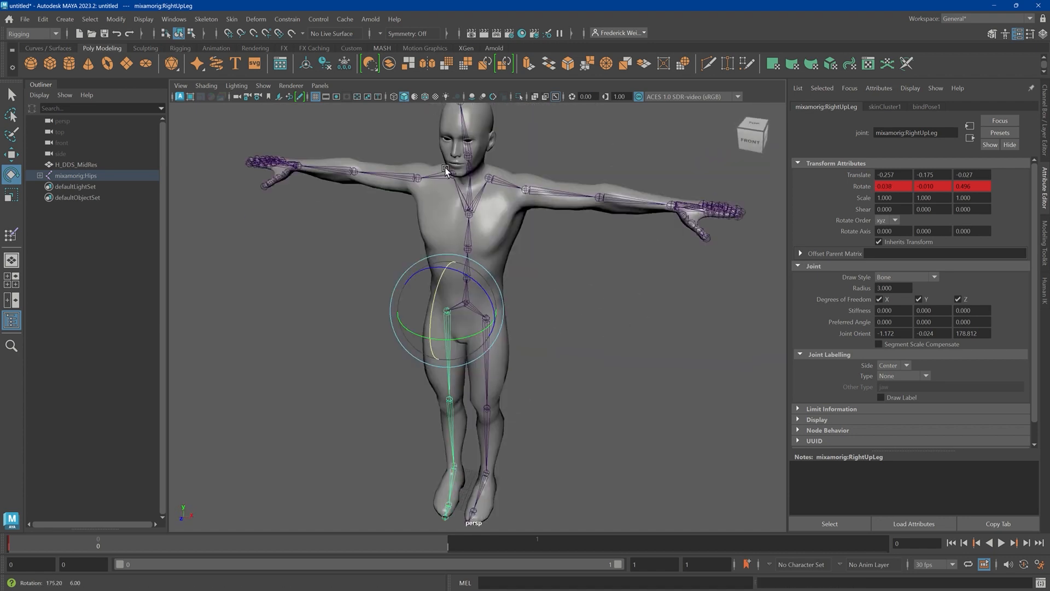
left_click(422, 188)
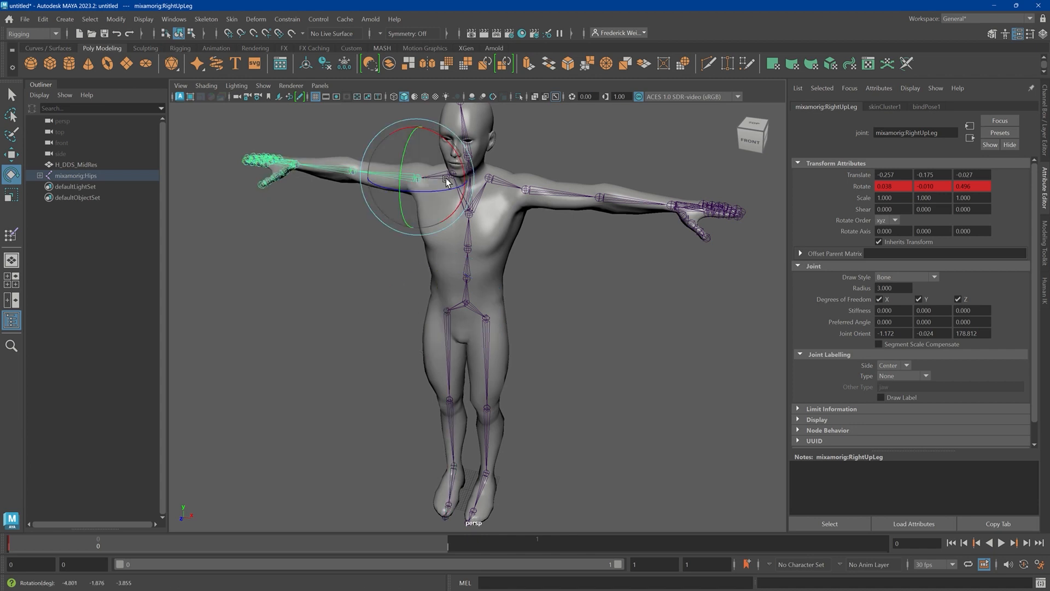
left_click_drag(448, 174, 365, 230)
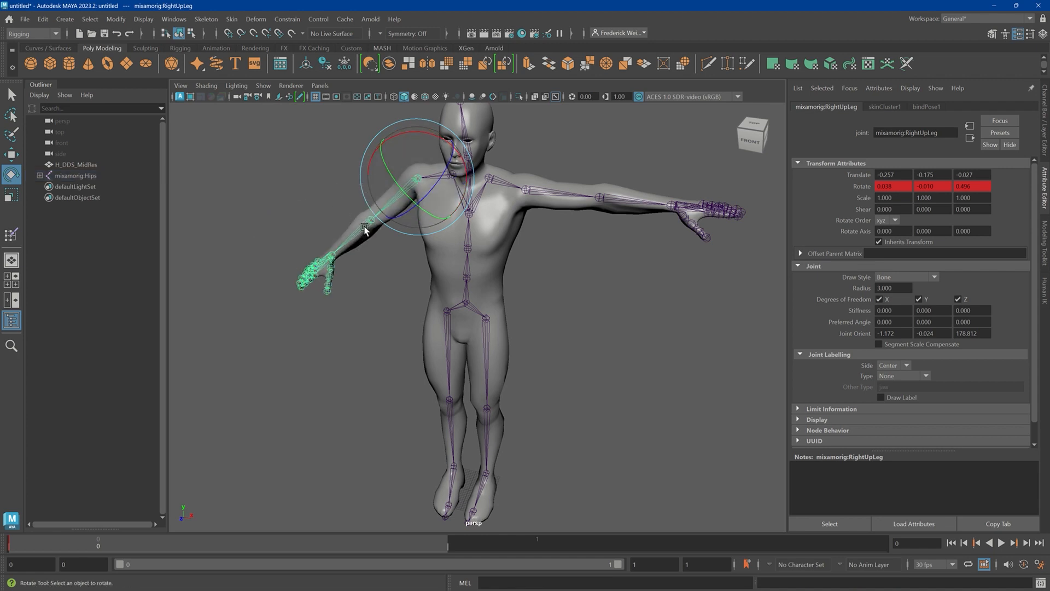
left_click(364, 227)
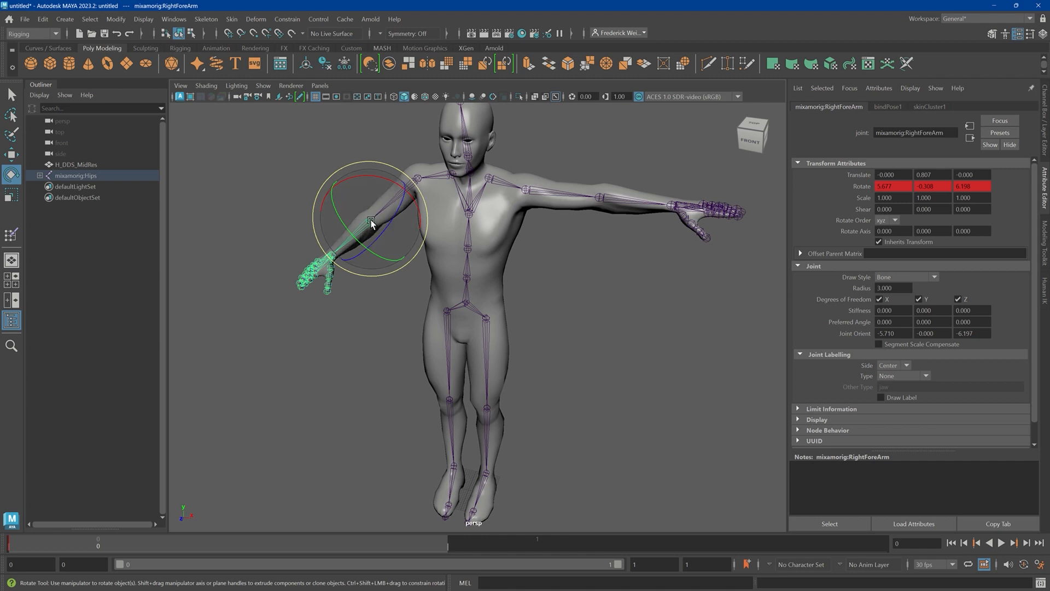
left_click(385, 226)
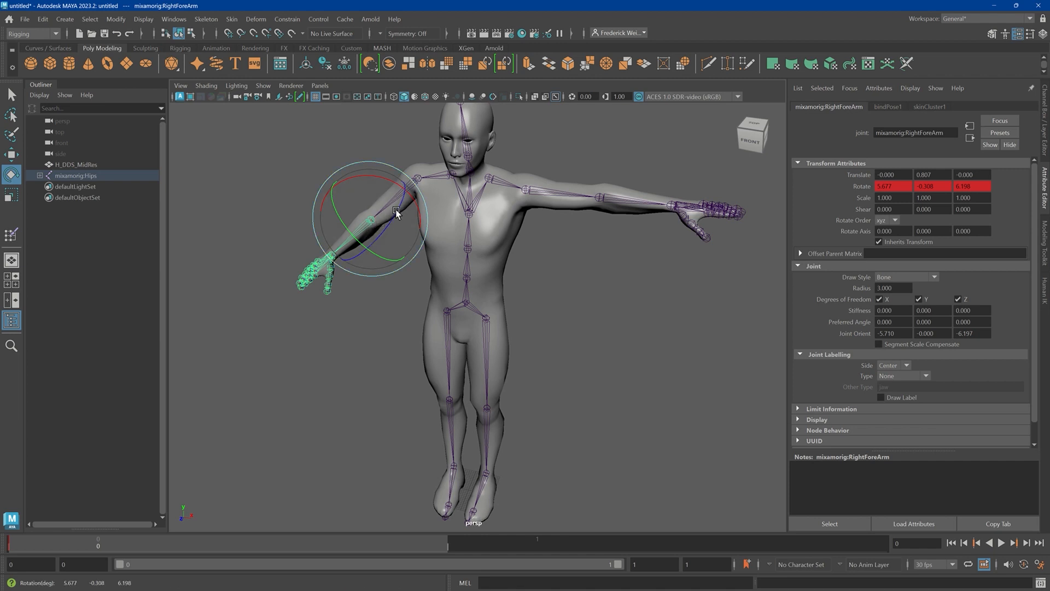
left_click_drag(396, 213, 435, 172)
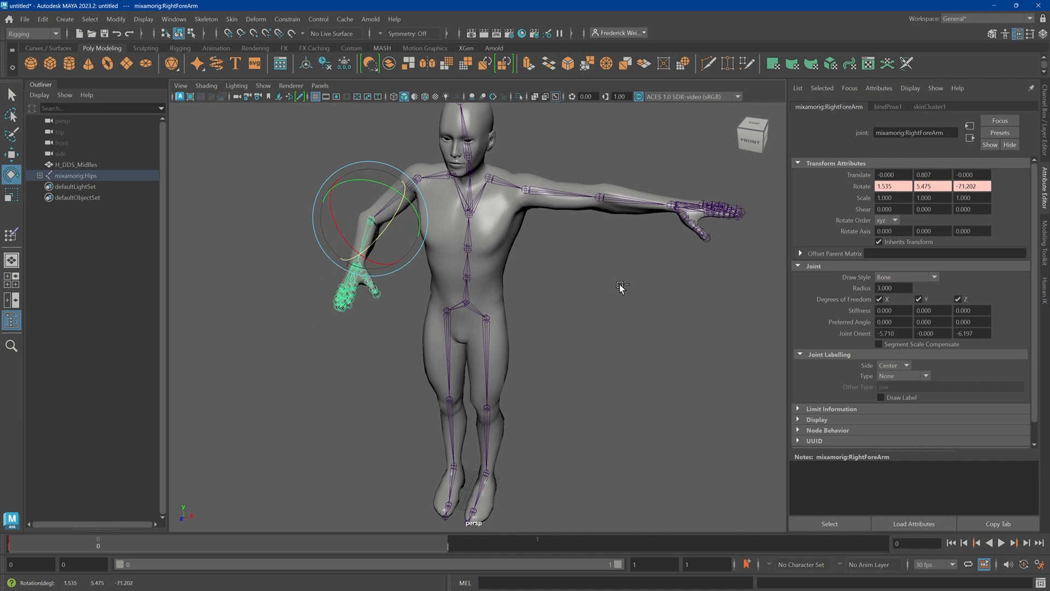
Undo the test rotations of the right forearm and upper arm joints and clear the joint selection
key("ctrl+z")
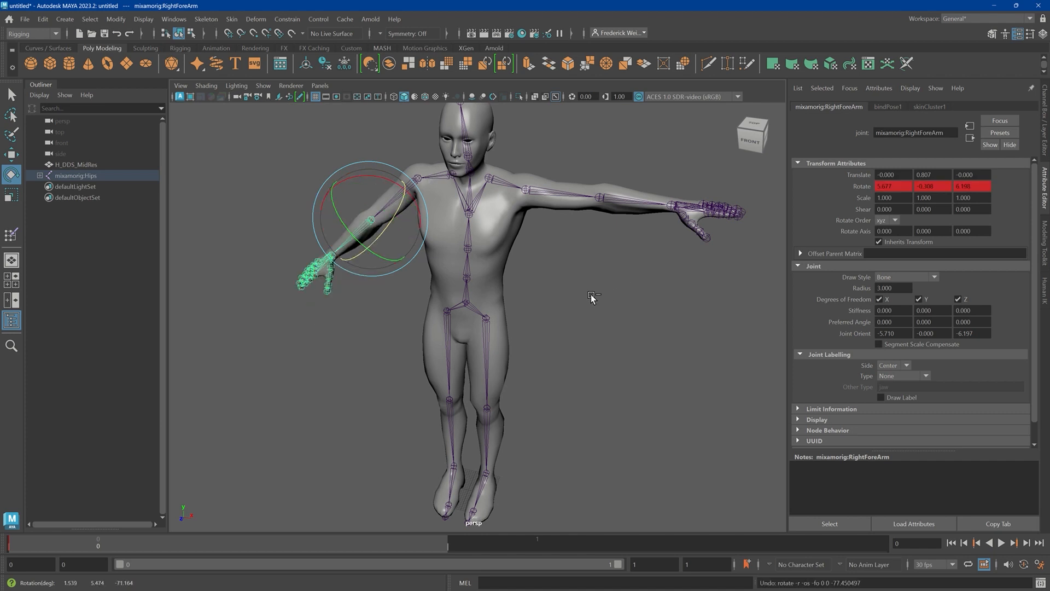
key("ctrl+z")
key("ctrl+z")
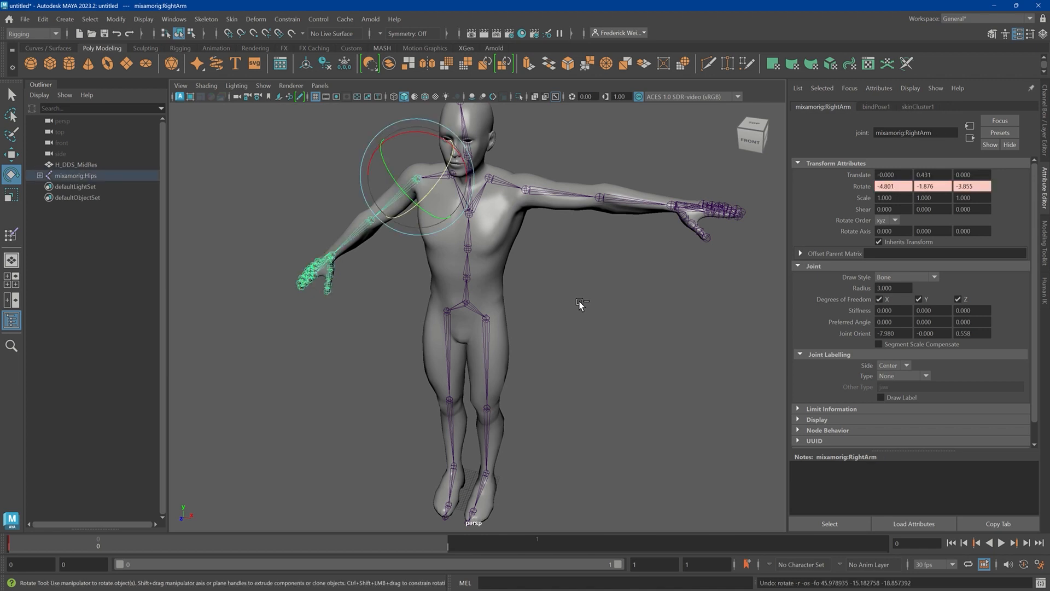
key("ctrl+z")
left_click(605, 310)
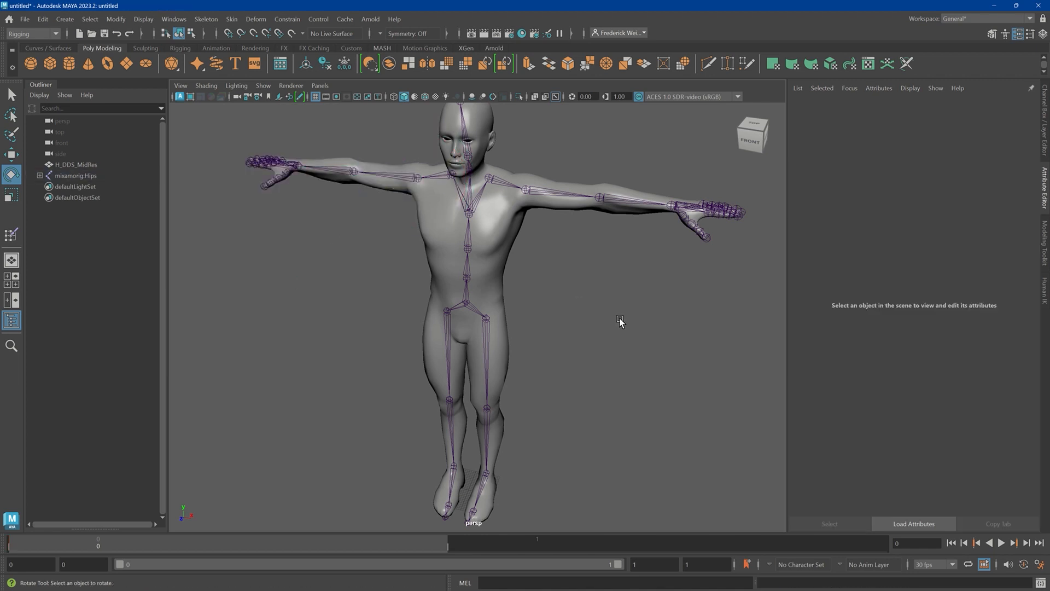
Select the mixamorig:Hips joint, open the HumanIK tools and create a character definition, dismissing the match error
scroll(616, 314, "down", 3)
left_click_drag(580, 324, 474, 326, "alt")
left_click(475, 327)
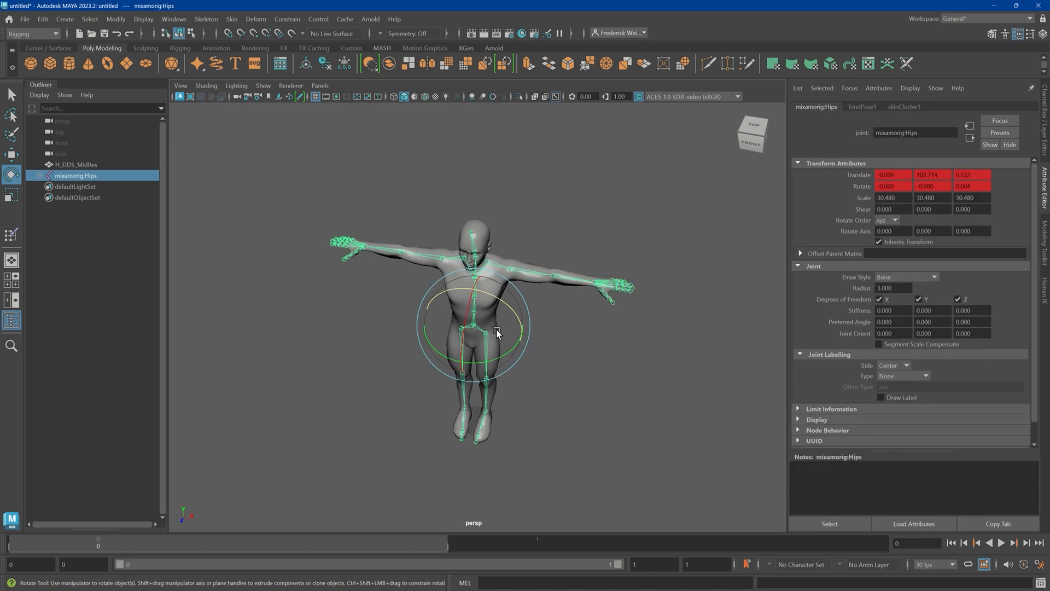
left_click(1006, 35)
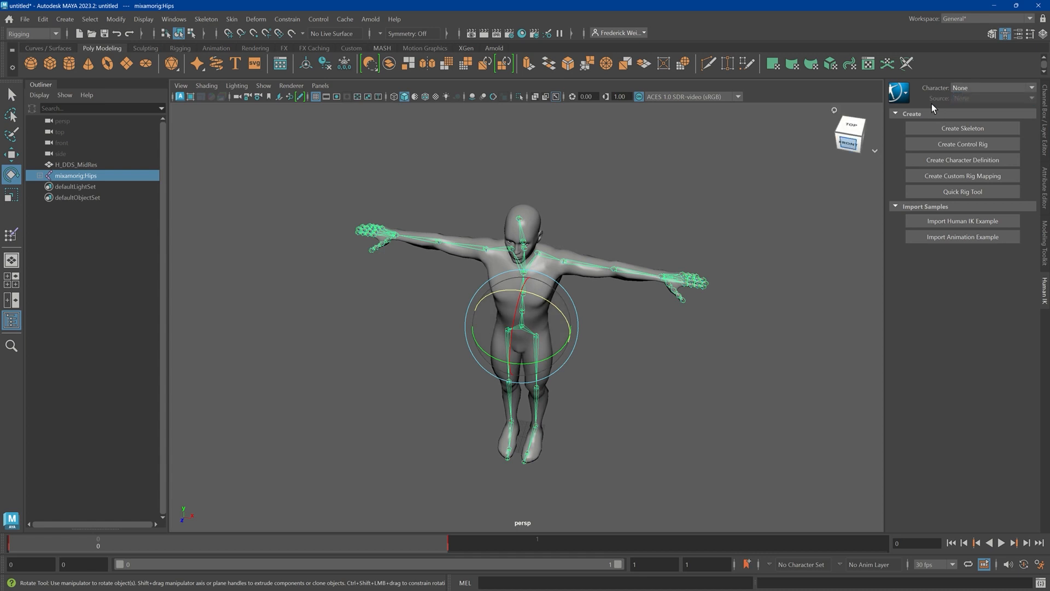
left_click(948, 164)
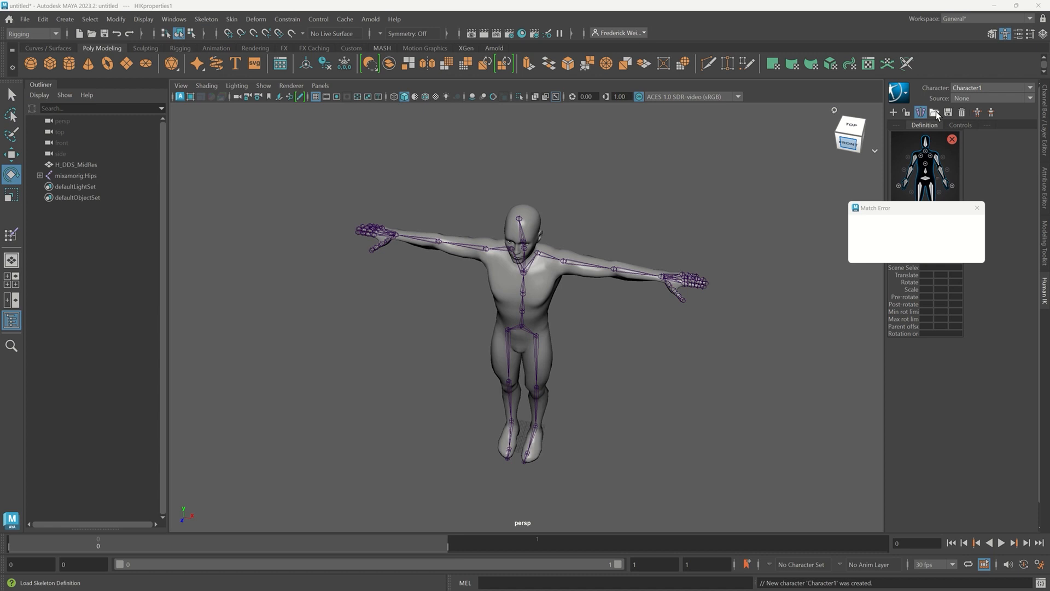
left_click(916, 253)
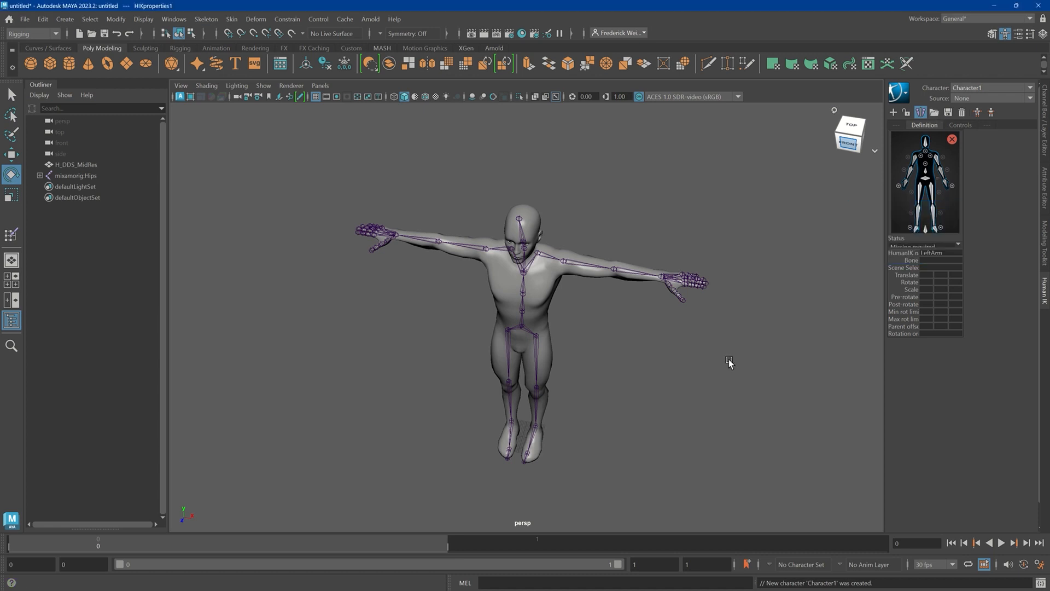
Select the mixamorig:LeftUpLeg joint and load a skeleton definition with the HIK template, matching all bones with the prefix mixamorig:
left_click(536, 339)
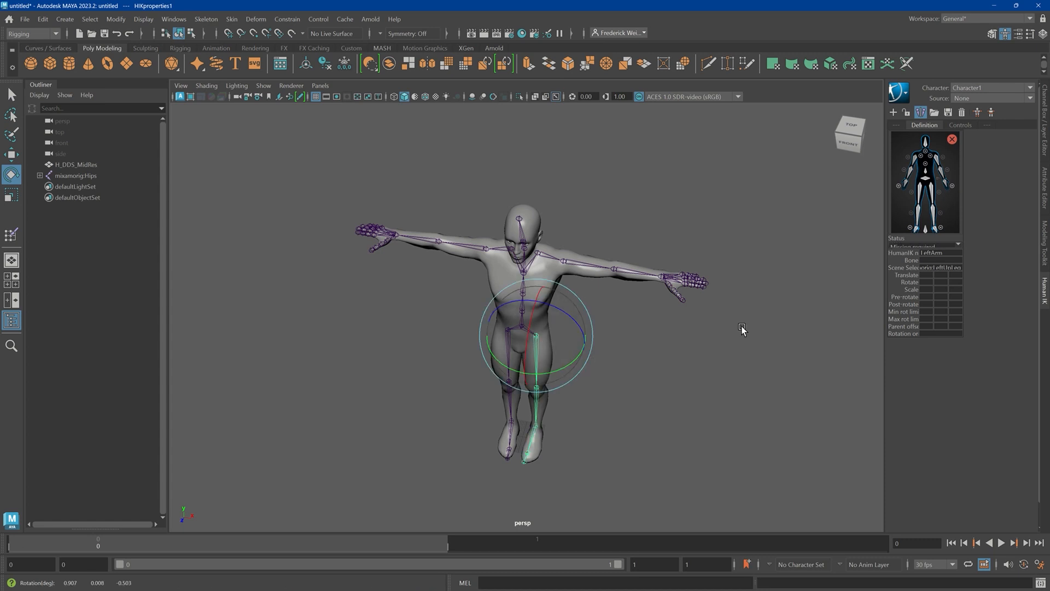
key("q")
key("w")
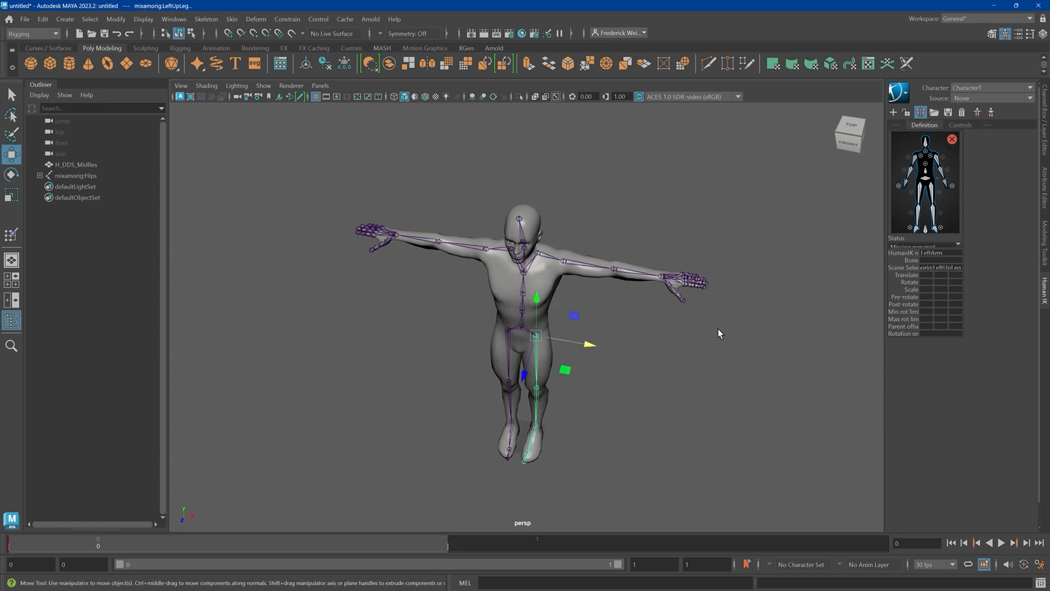
key("q")
left_click(934, 113)
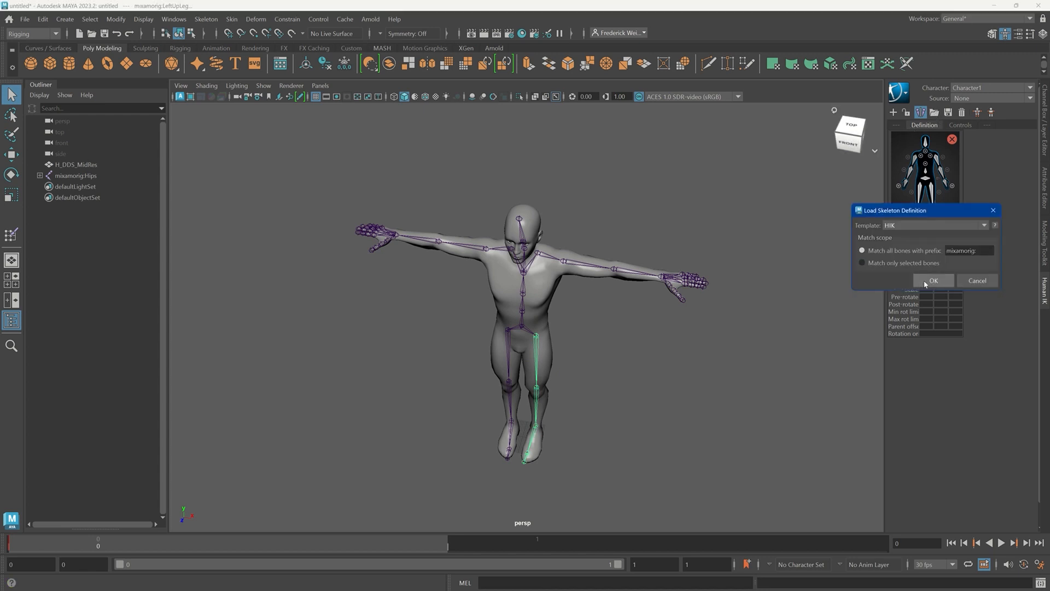
left_click(933, 280)
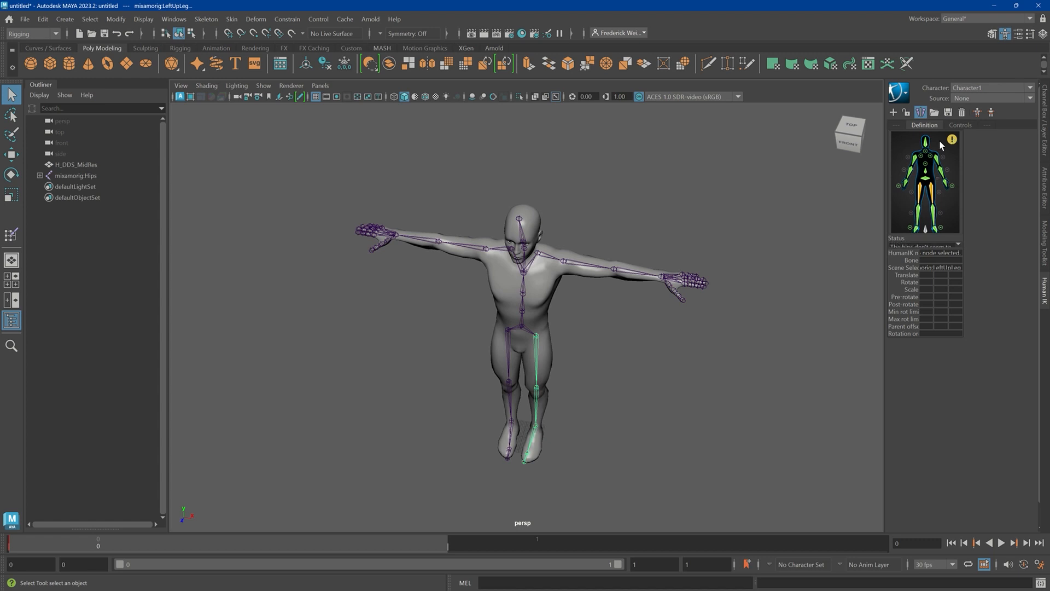
Clear the joint selection and set the HumanIK character's source to Control Rig to generate its control rig
left_click(769, 191)
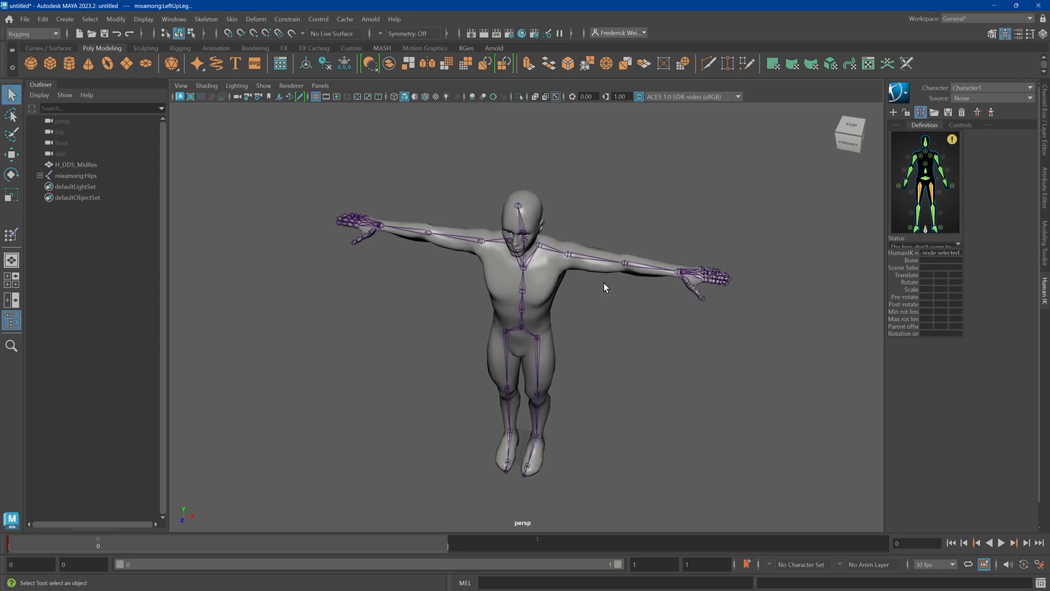
mouse_move(605, 286)
left_mouse_down("alt")
mouse_move(598, 270)
mouse_move(600, 284)
mouse_move(614, 284)
left_mouse_up("alt")
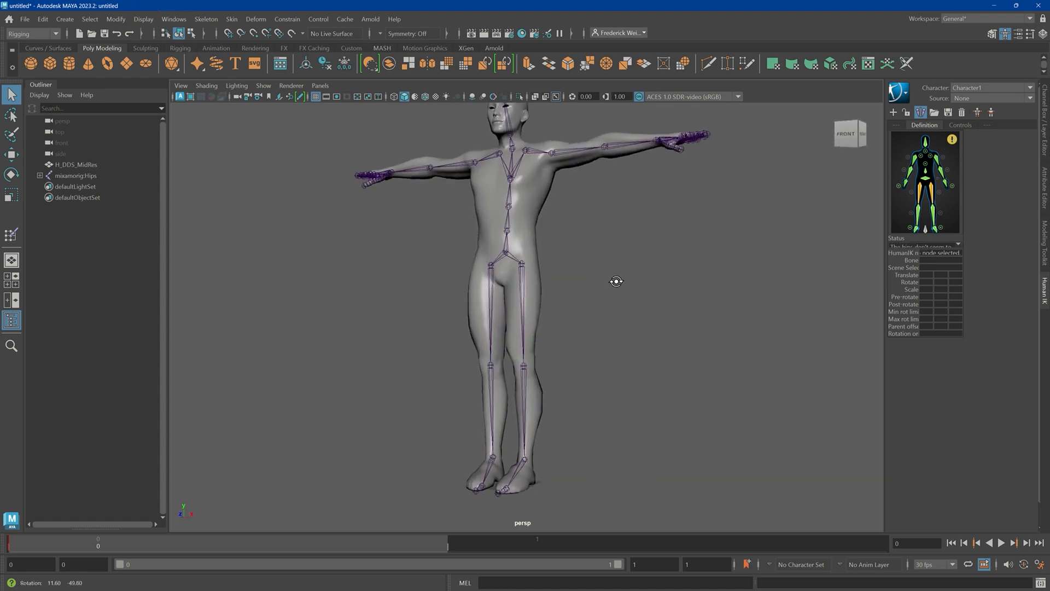
scroll(627, 327, "up", 3)
mouse_move(627, 328)
left_mouse_down("alt")
mouse_move(612, 322)
mouse_move(626, 327)
left_mouse_up("alt")
left_click(964, 97)
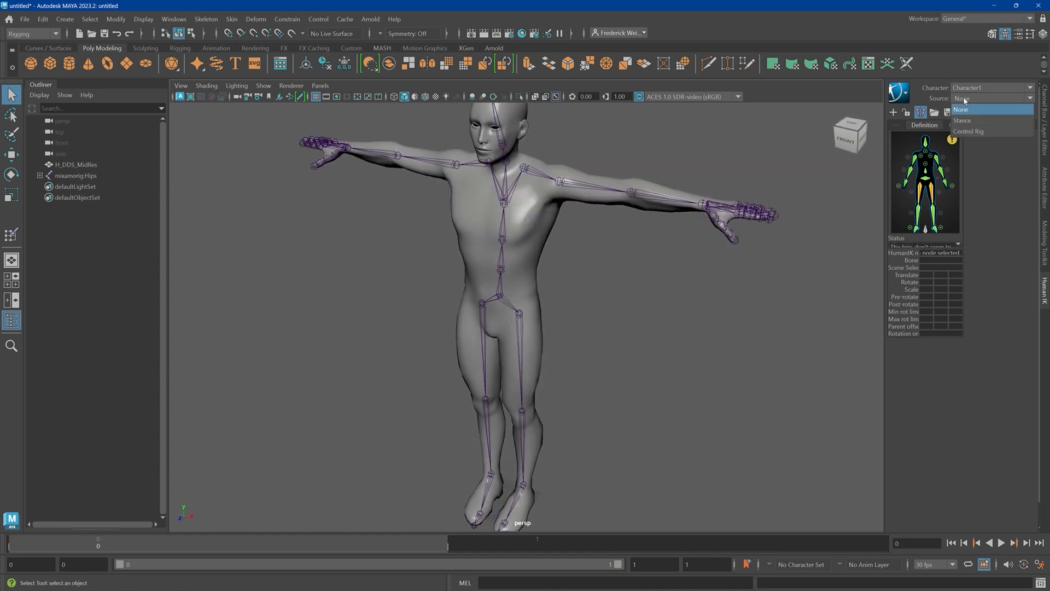
left_click(963, 121)
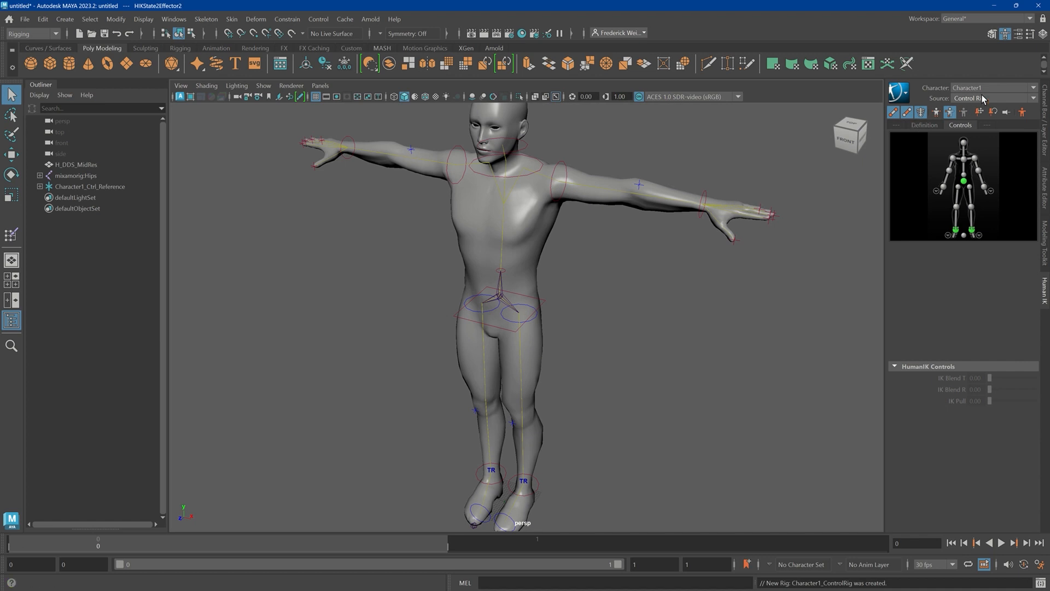
Select the right wrist effector of the control rig and move it down to about 130 cm in Y
left_click(943, 189)
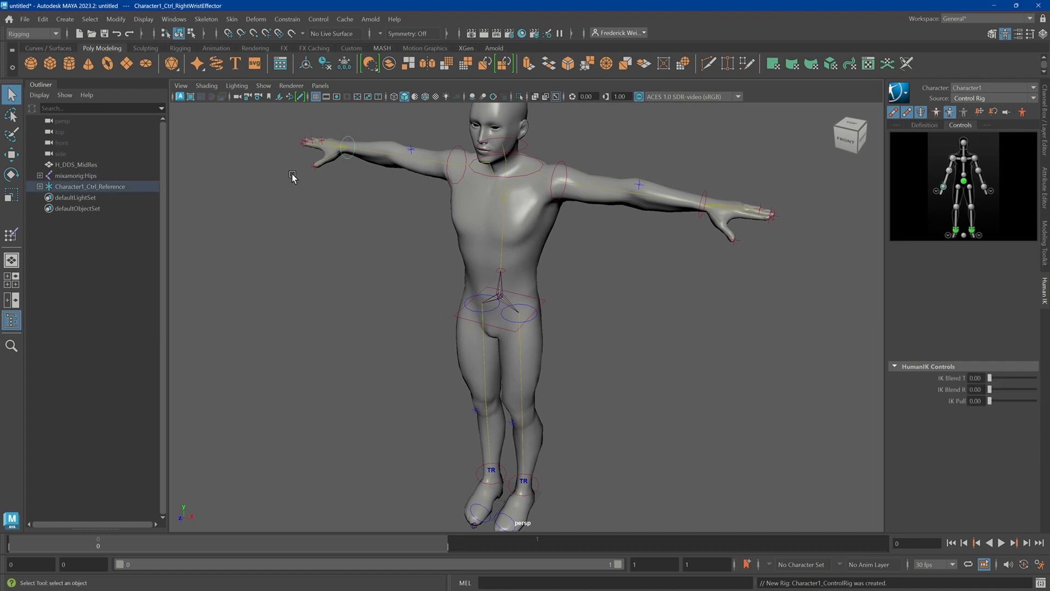
key("w")
scroll(346, 139, "down", 2)
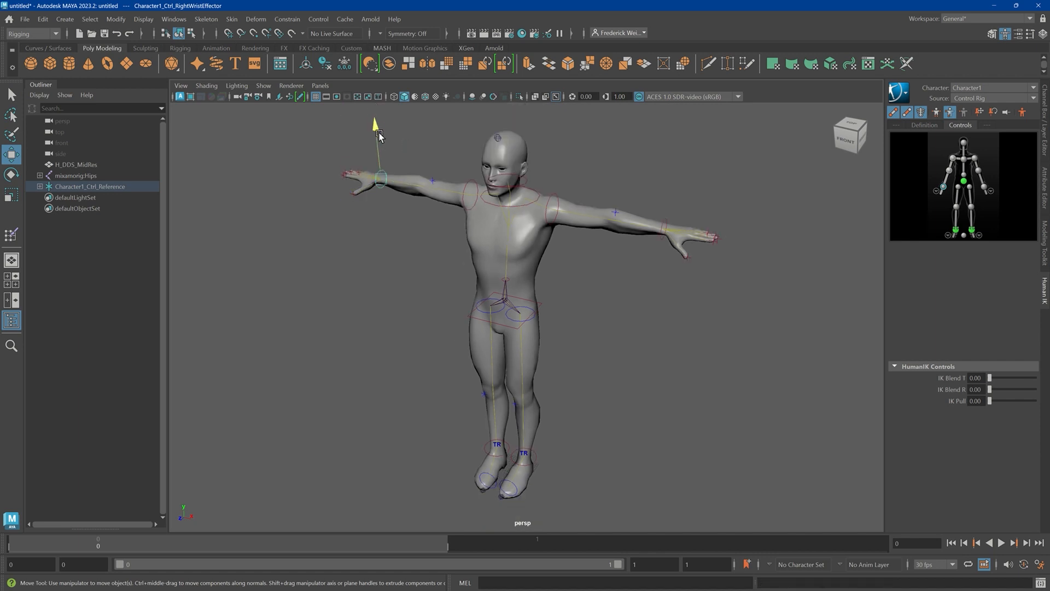
left_click_drag(376, 126, 375, 169)
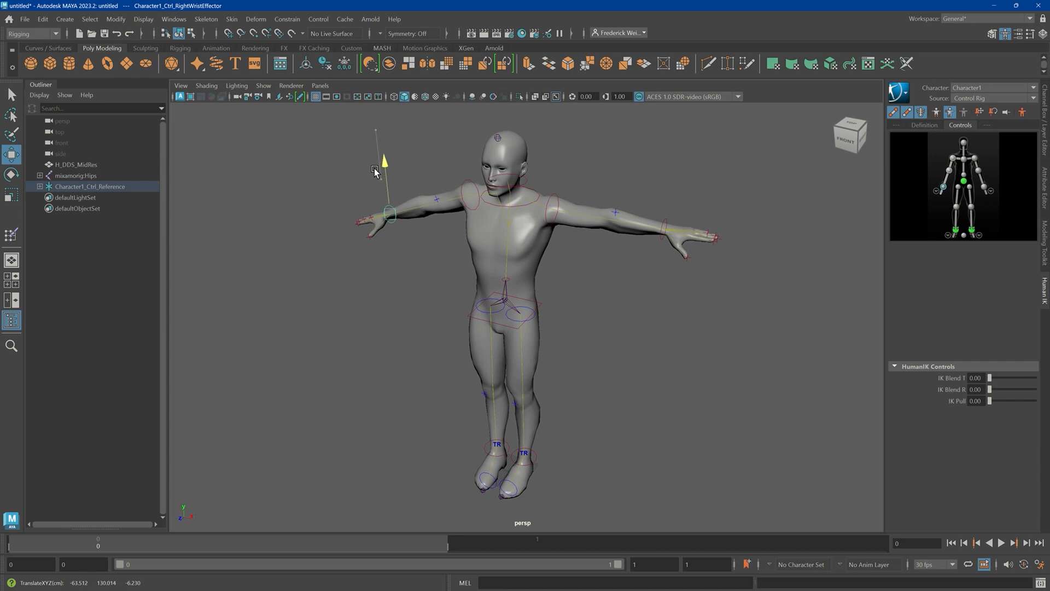
Switch the control rig to Full Body mode, test it by pulling the right wrist effector outward in X, and undo that move
left_click(936, 112)
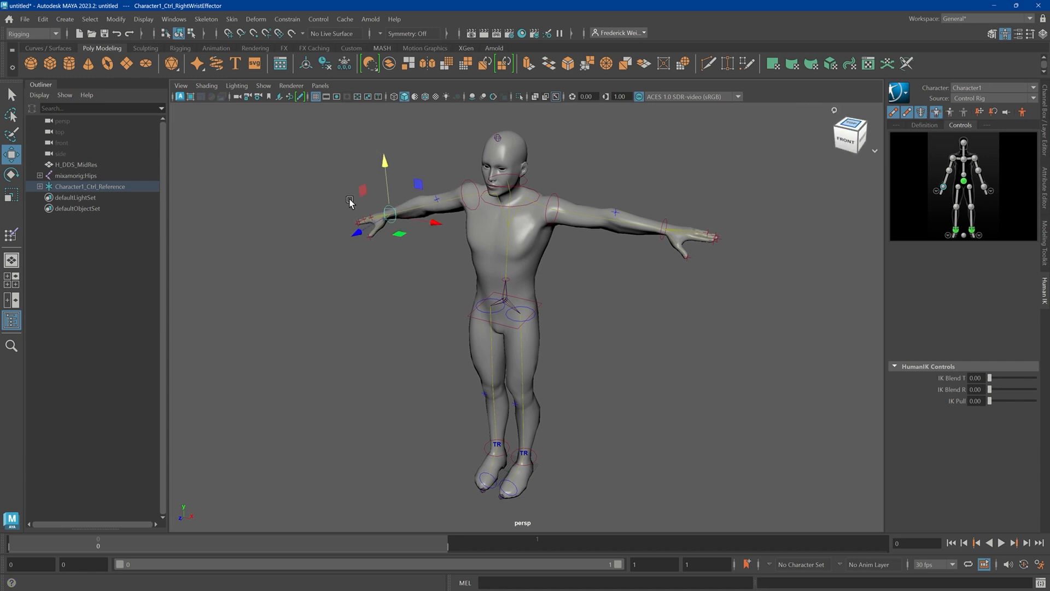
left_click_drag(436, 223, 377, 206)
key("ctrl+z")
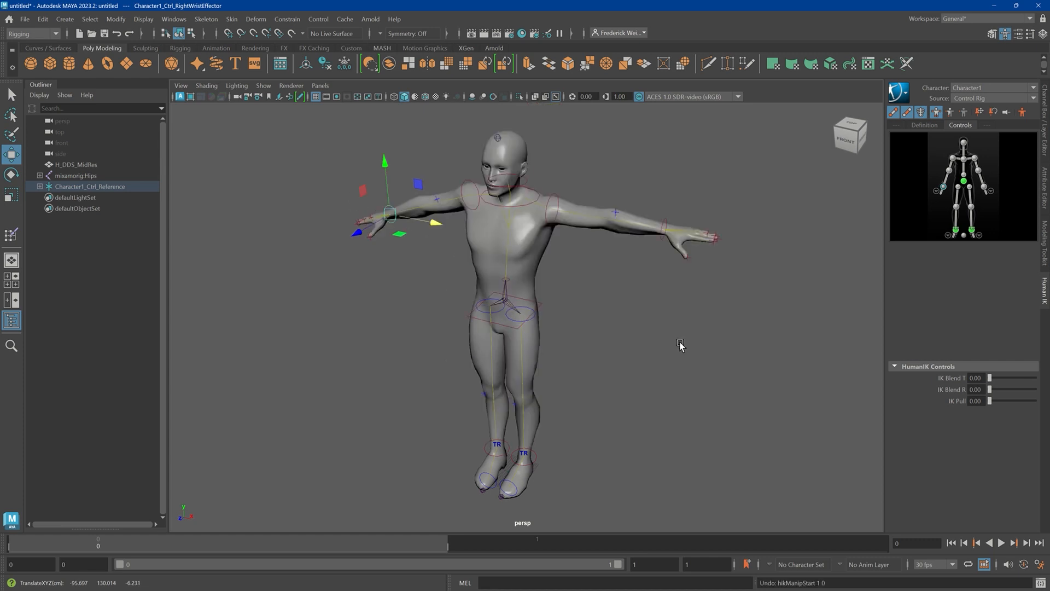
Set the look of the HumanIK control rig to Box and deselect the right wrist effector
scroll(637, 300, "up", 2)
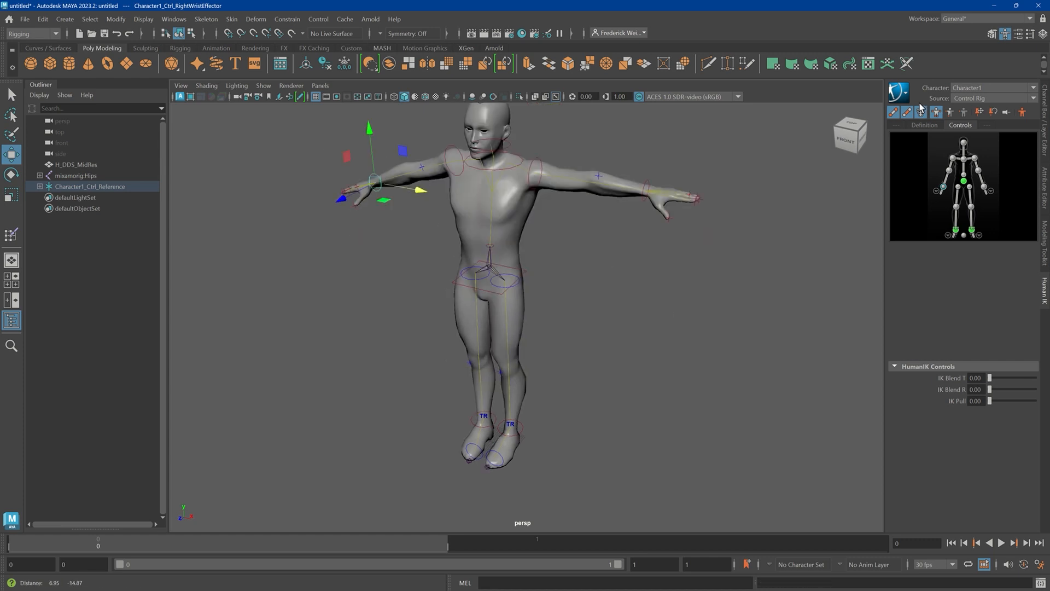
left_click(924, 126)
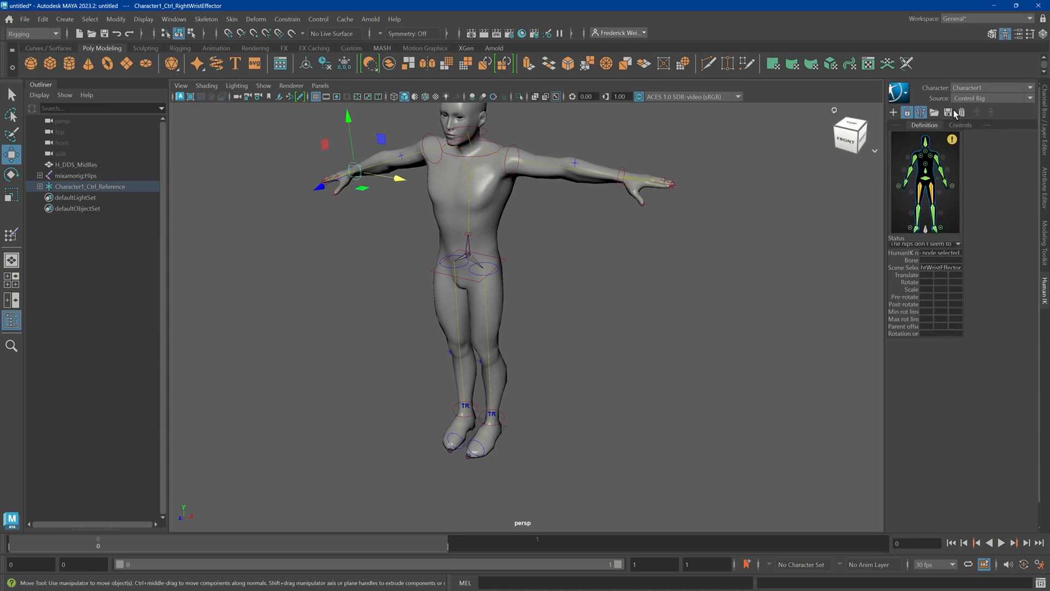
left_click(961, 126)
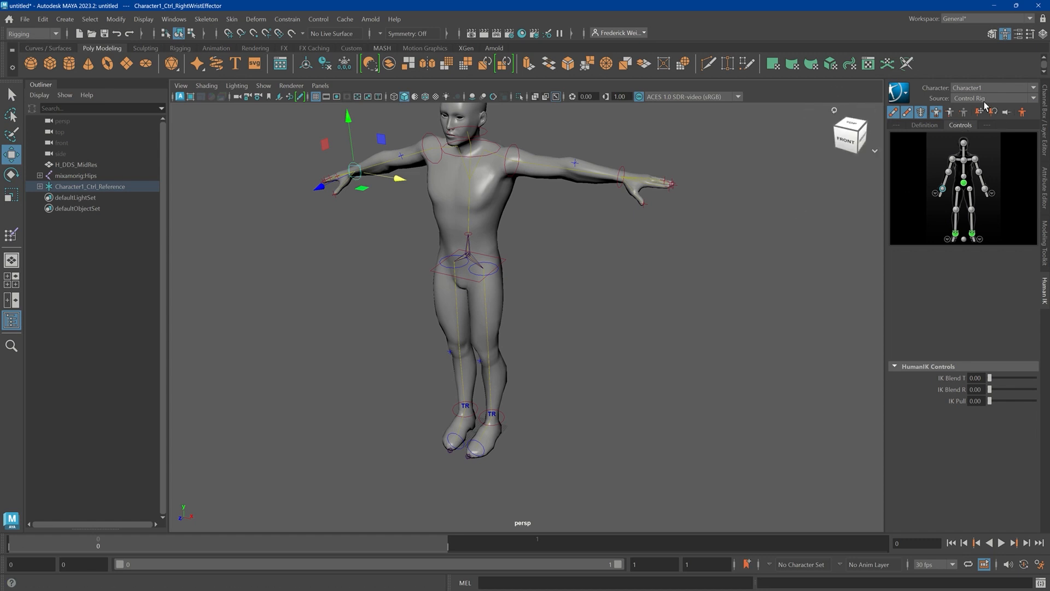
left_click(903, 93)
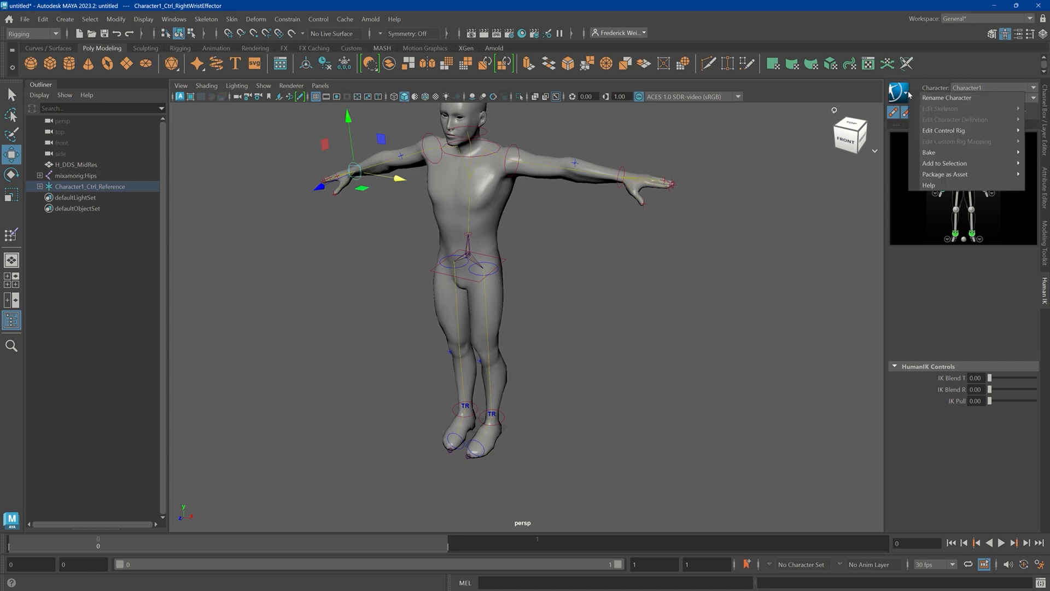
mouse_move(938, 132)
mouse_move(864, 132)
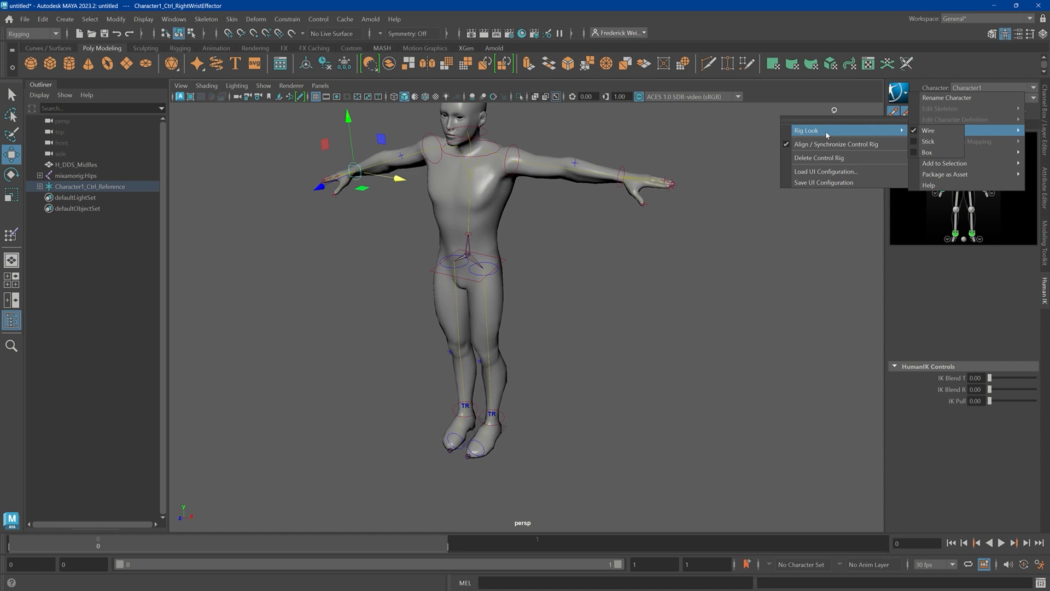
left_click(930, 153)
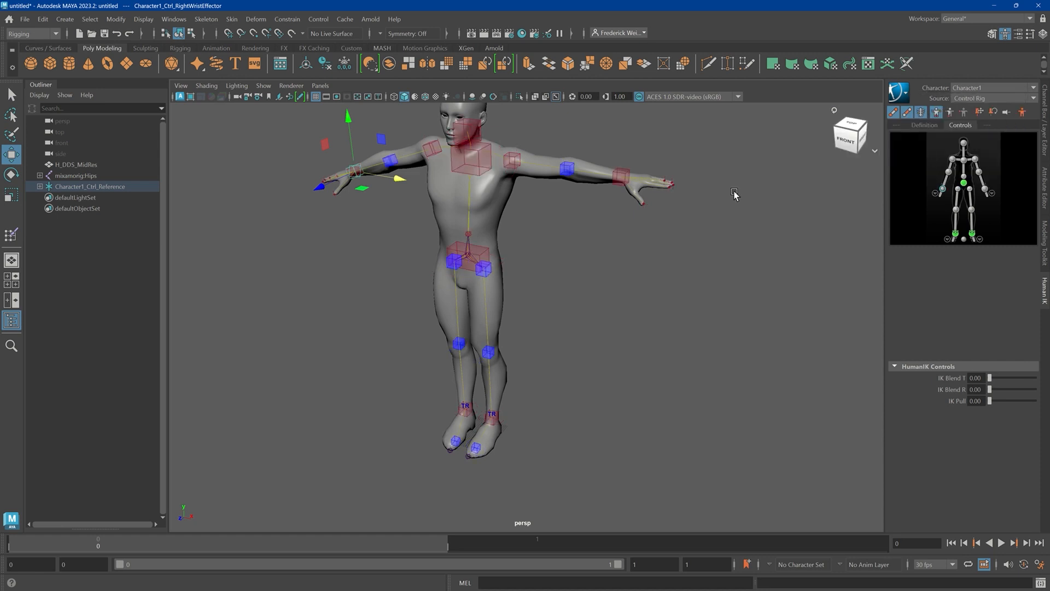
left_click(580, 223)
scroll(579, 223, "down", 1)
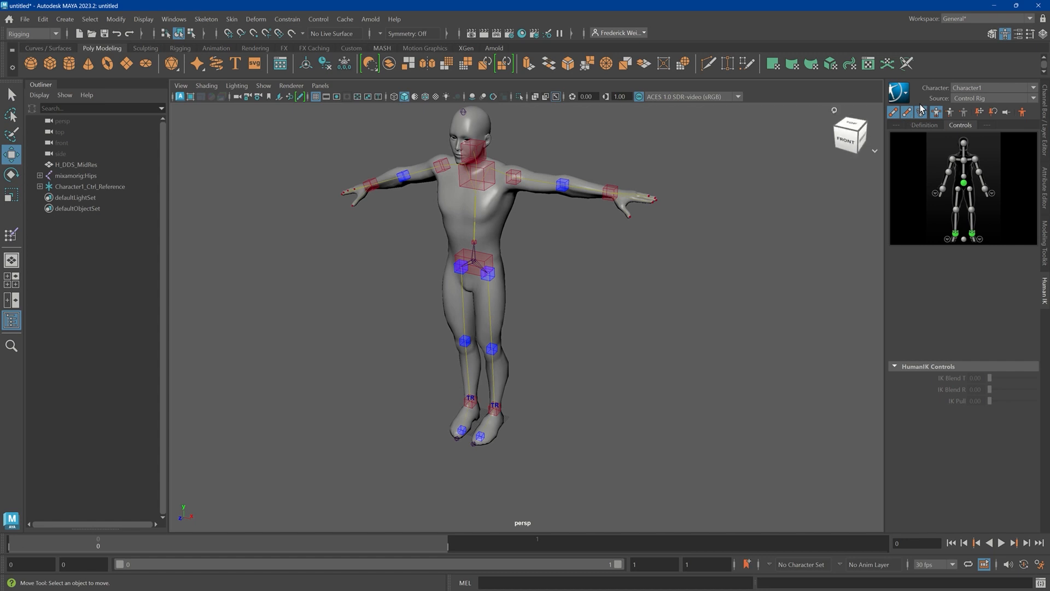
Set the look of the HumanIK control rig to Stick and inspect the effectors on the body
left_click(909, 96)
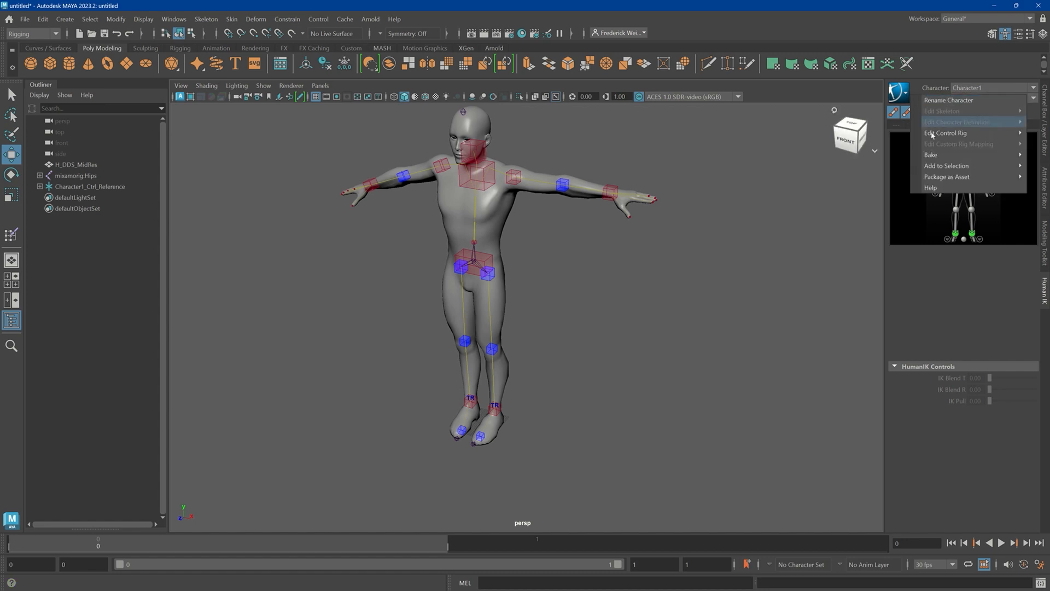
mouse_move(946, 133)
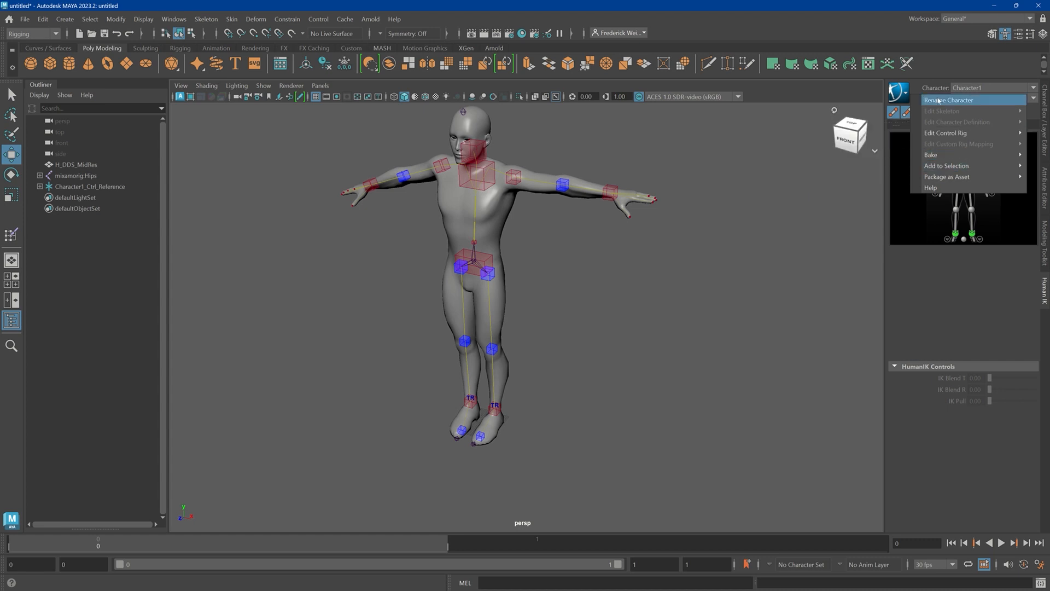
left_click(897, 87)
left_click(897, 87)
mouse_move(929, 126)
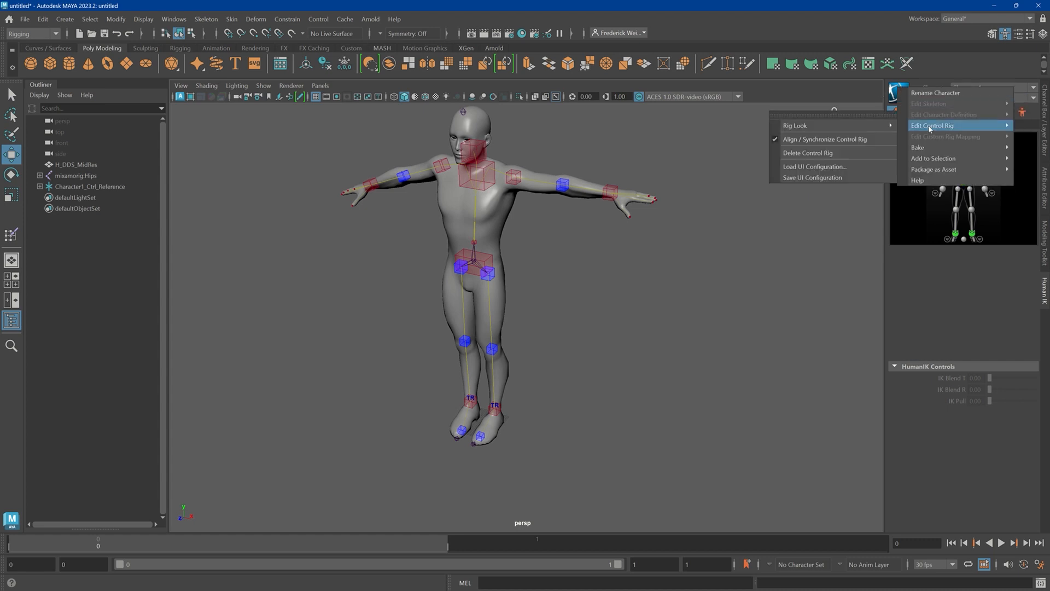
mouse_move(884, 126)
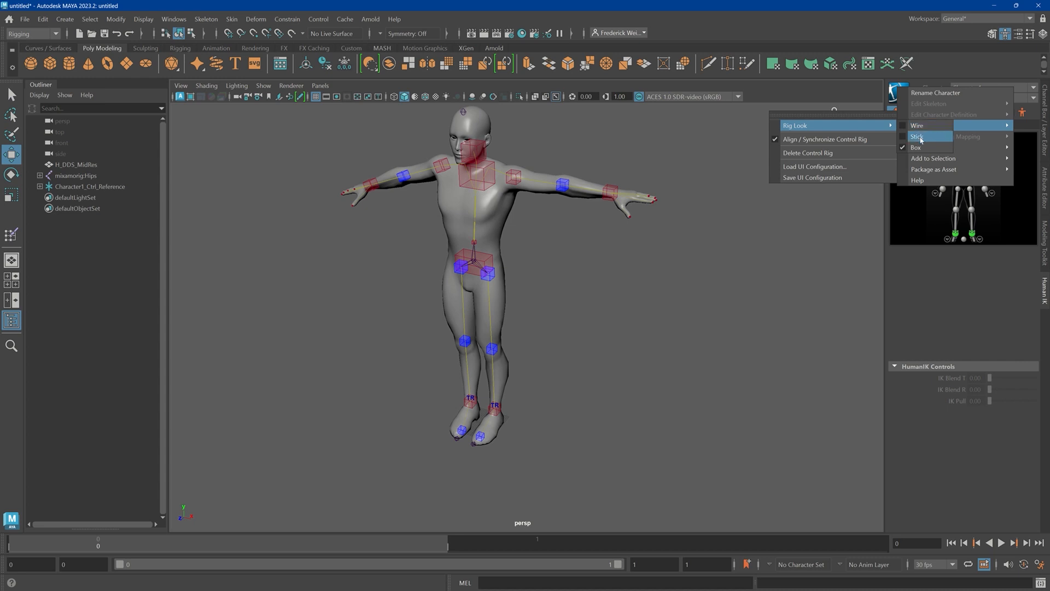
left_click(922, 138)
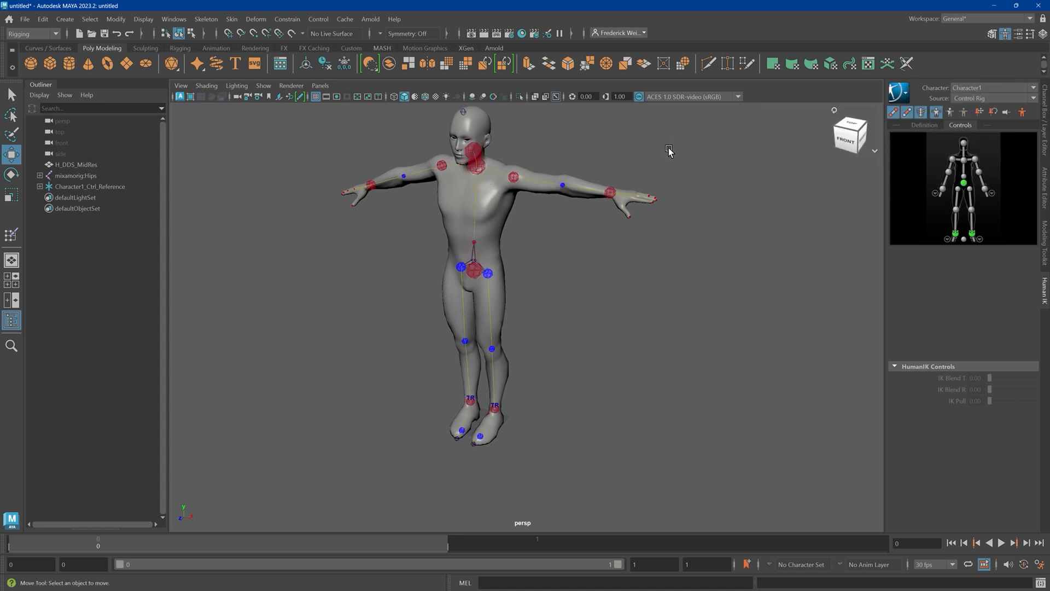
scroll(680, 182, "up", 2)
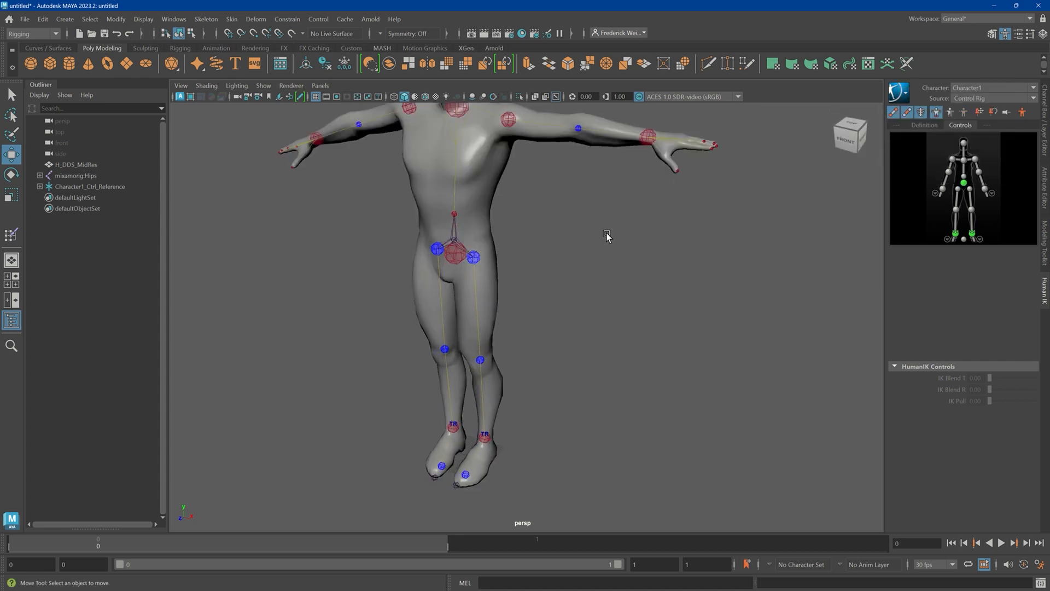
scroll(587, 328, "up", 2)
left_click_drag(586, 328, 643, 266, "alt")
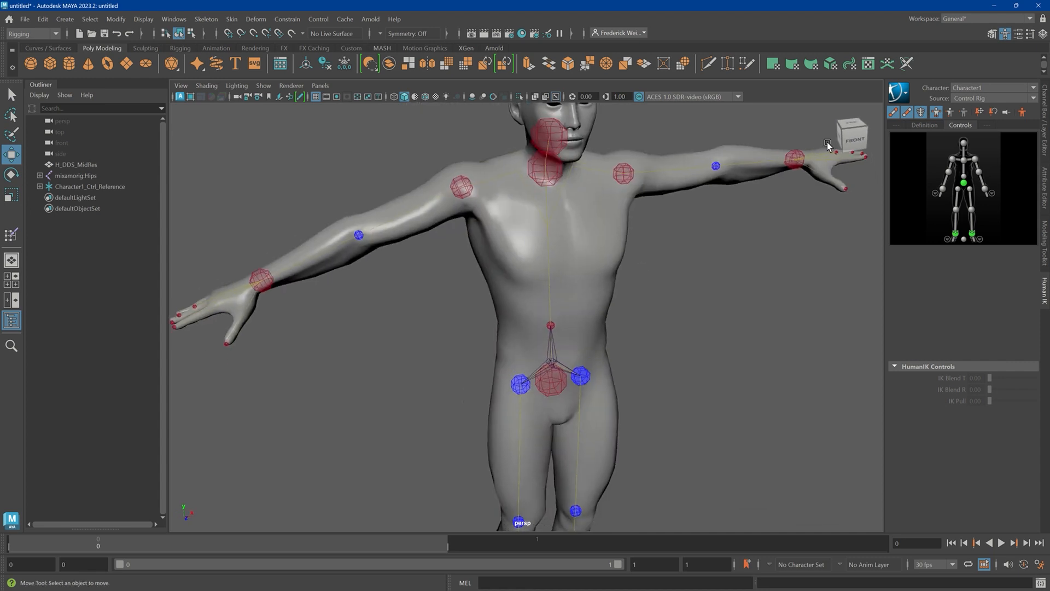
scroll(829, 145, "down", 2)
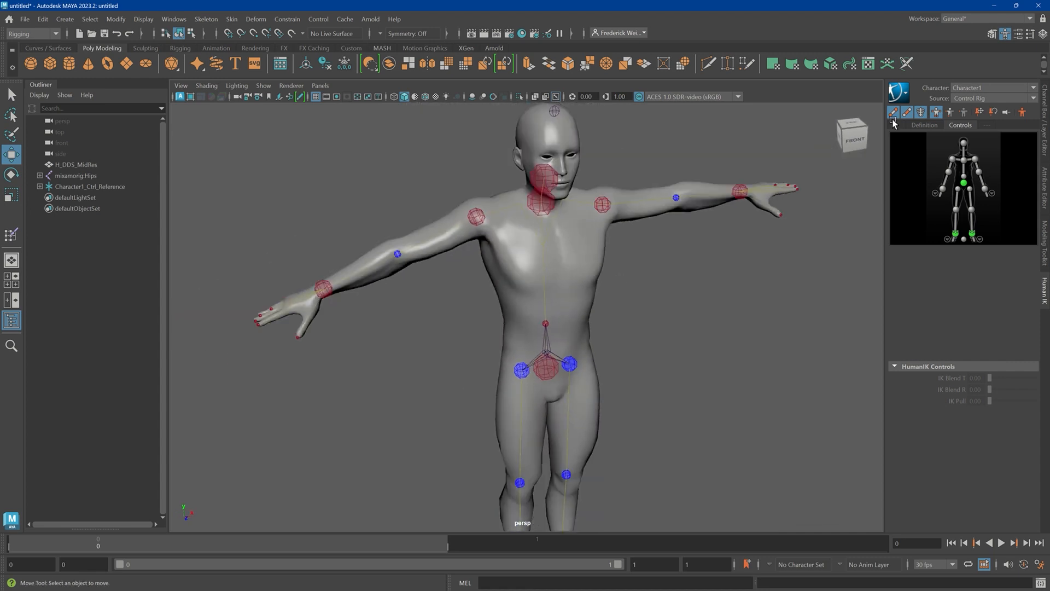
Set the HumanIK character's source to Stance, select the mixamorig:RightArm joint for rotation, and clear the selection again
left_click(970, 100)
left_click(966, 121)
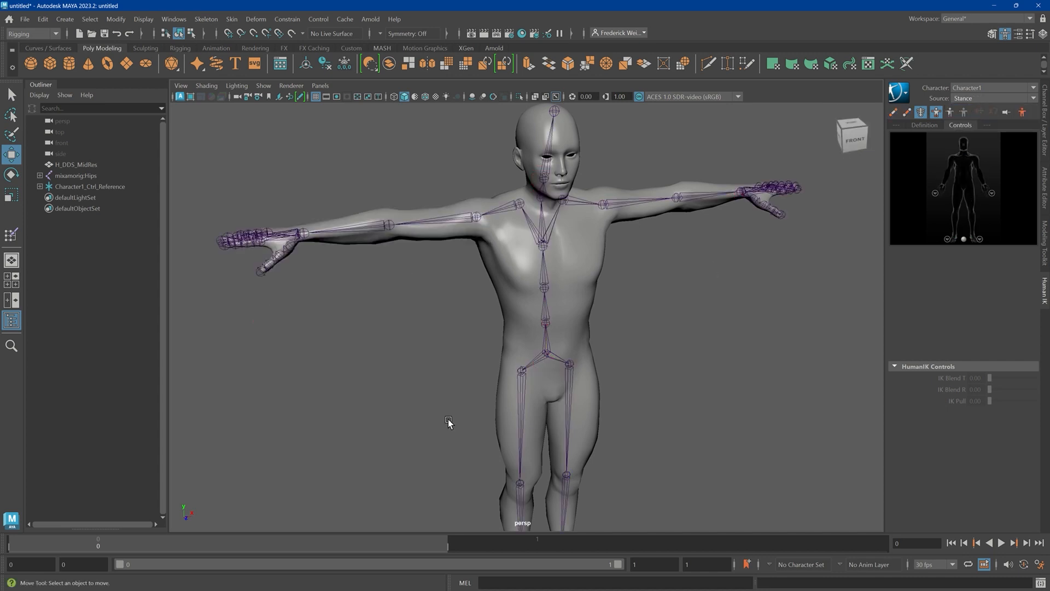
left_click(477, 219)
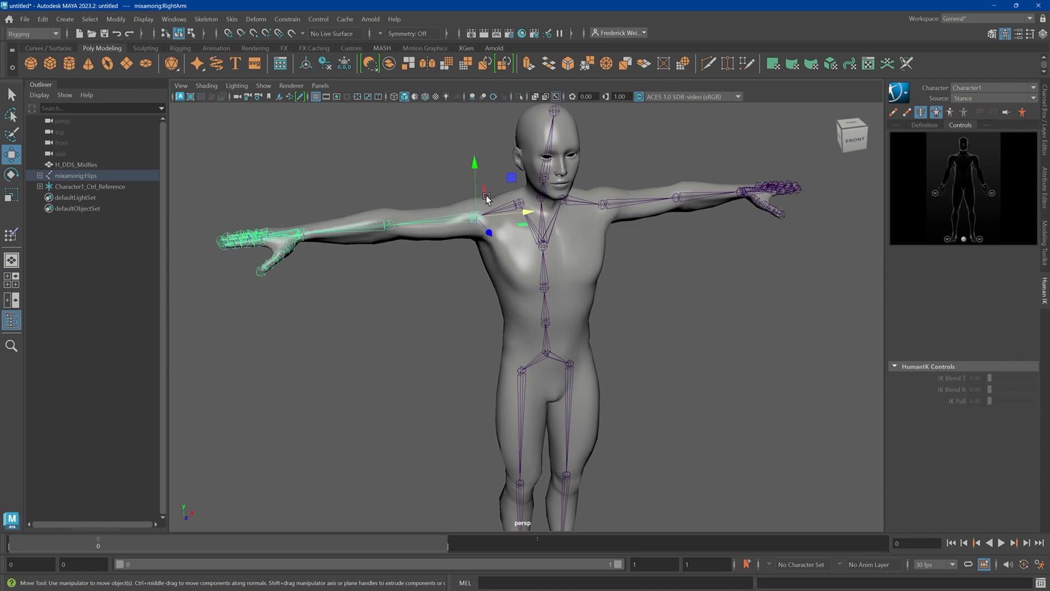
key("e")
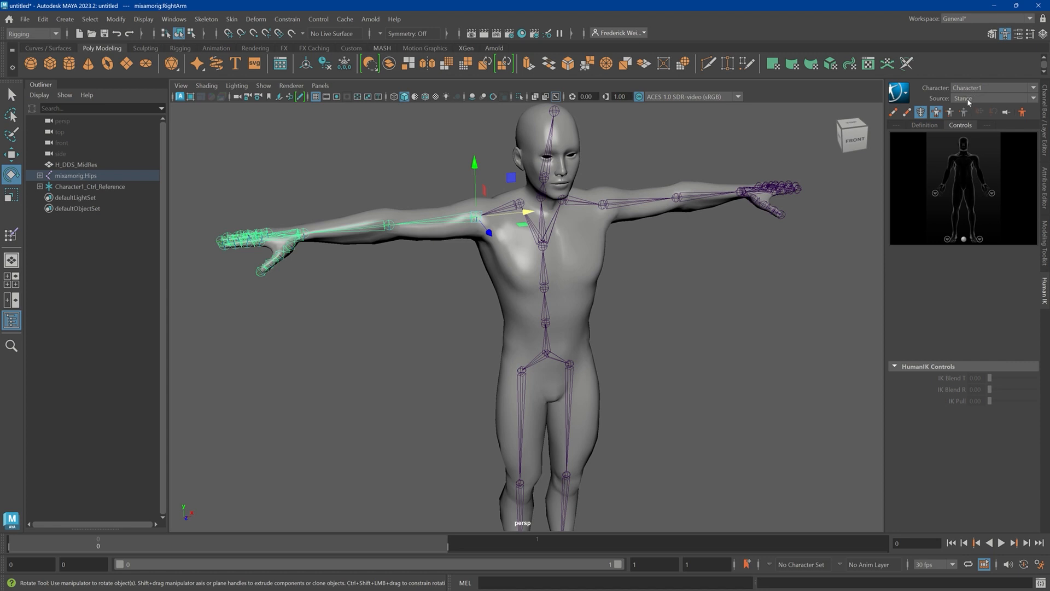
left_click(616, 301)
scroll(617, 301, "down", 3)
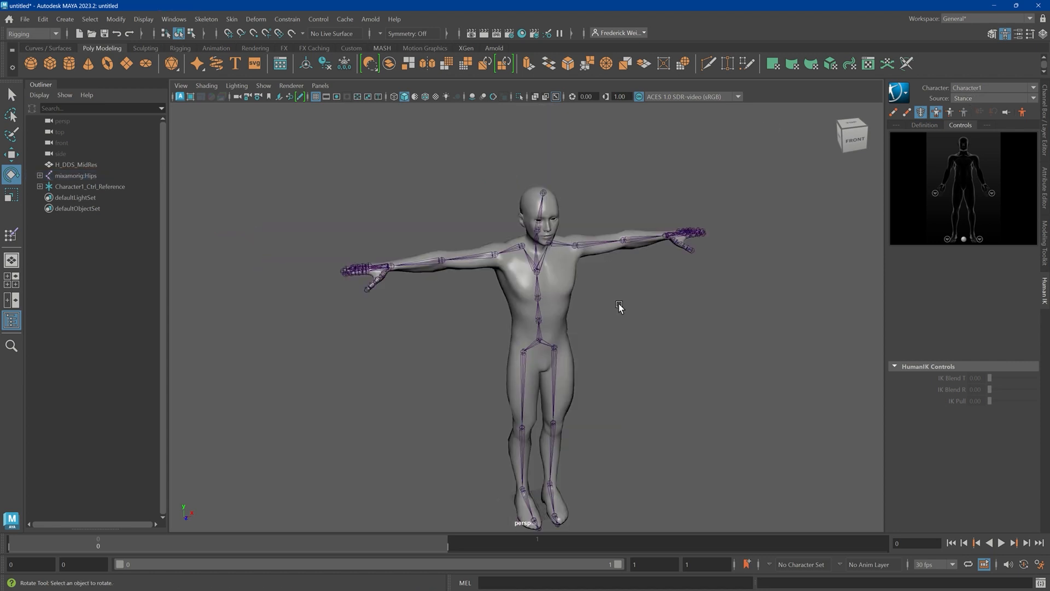
left_click_drag(619, 305, 583, 298, "alt")
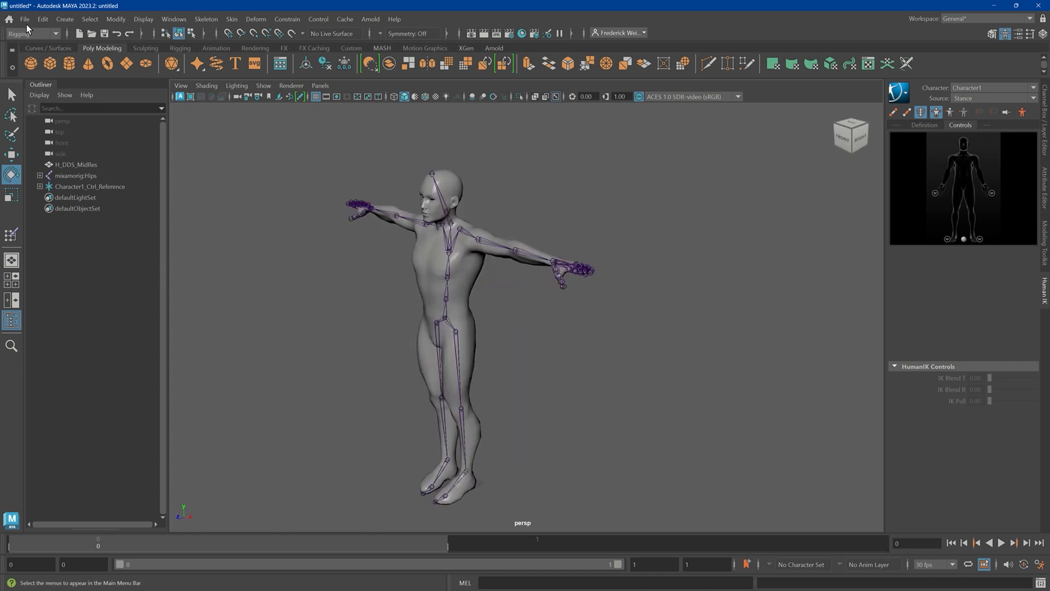
mouse_move(414, 3)
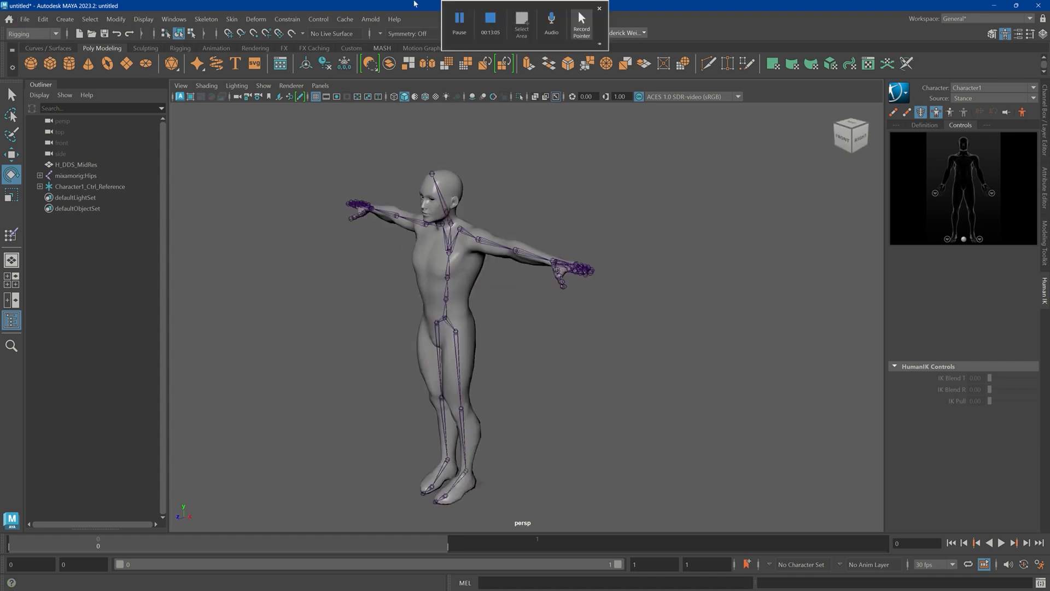
mouse_move(523, 6)
left_click(467, 33)
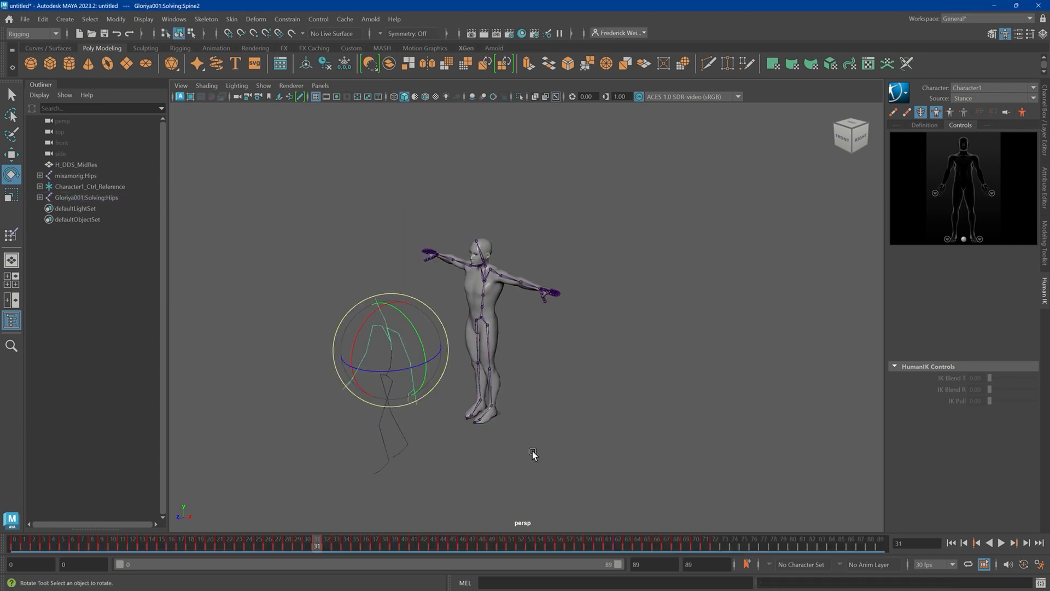
Deselect the imported animated skeleton and play its animation from the first frame beside the character, stopping at frame 67
left_click(542, 450)
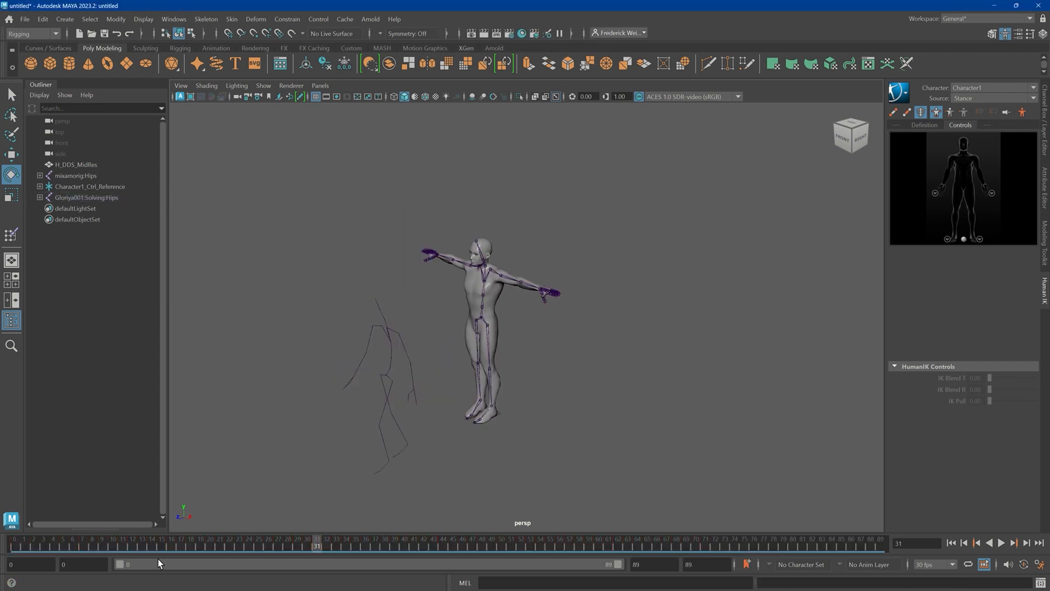
left_click(952, 544)
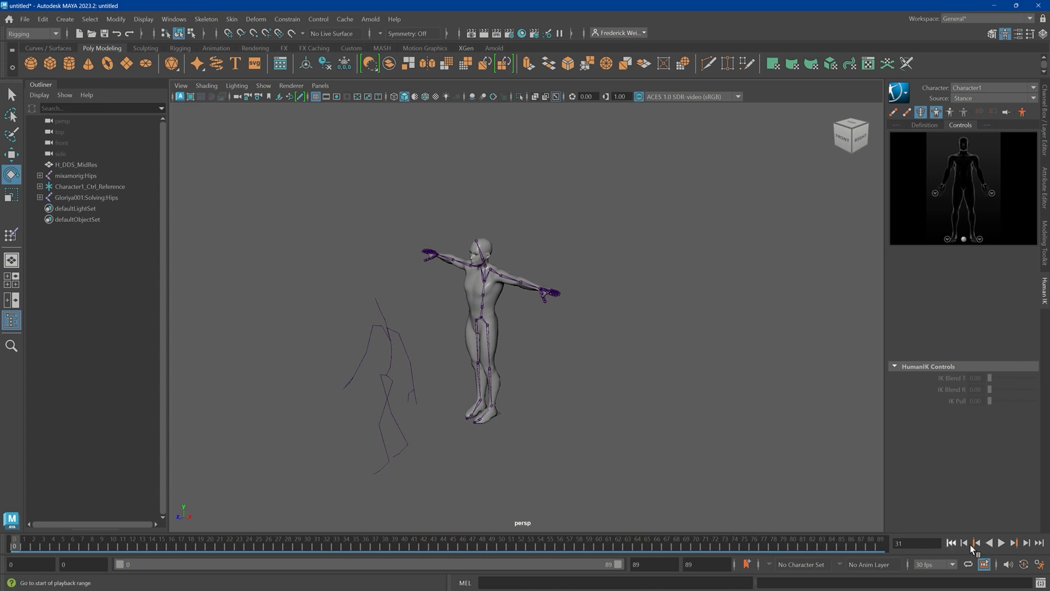
left_click(1002, 544)
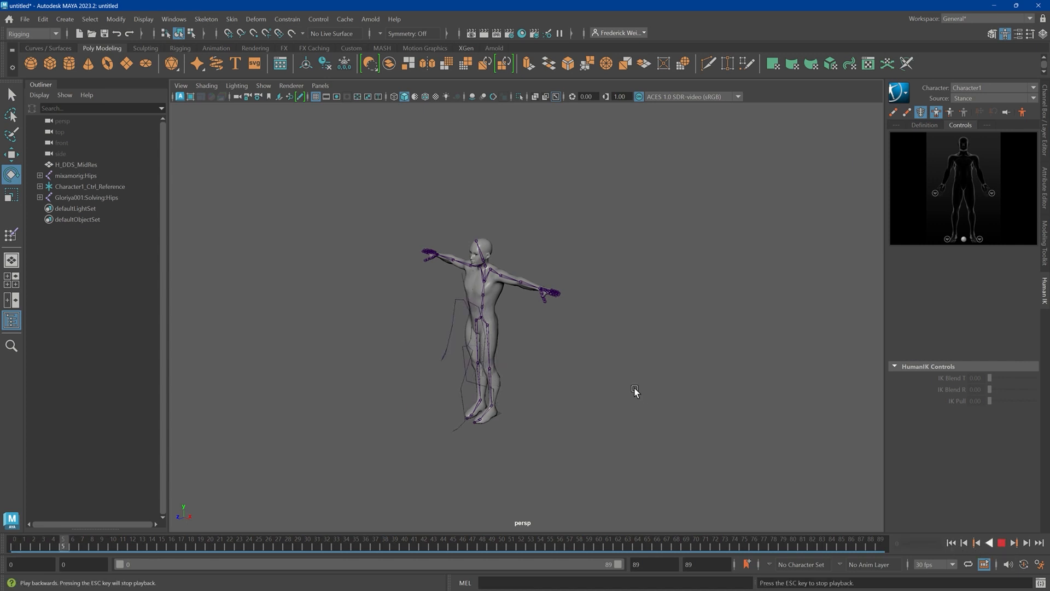
left_click_drag(630, 374, 639, 389, "alt")
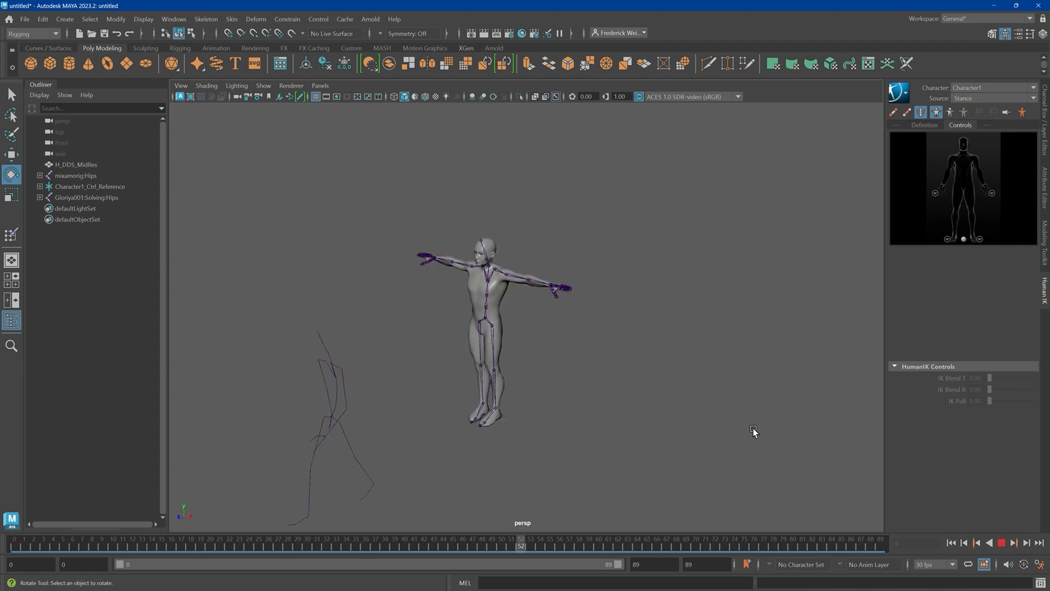
left_click(1003, 544)
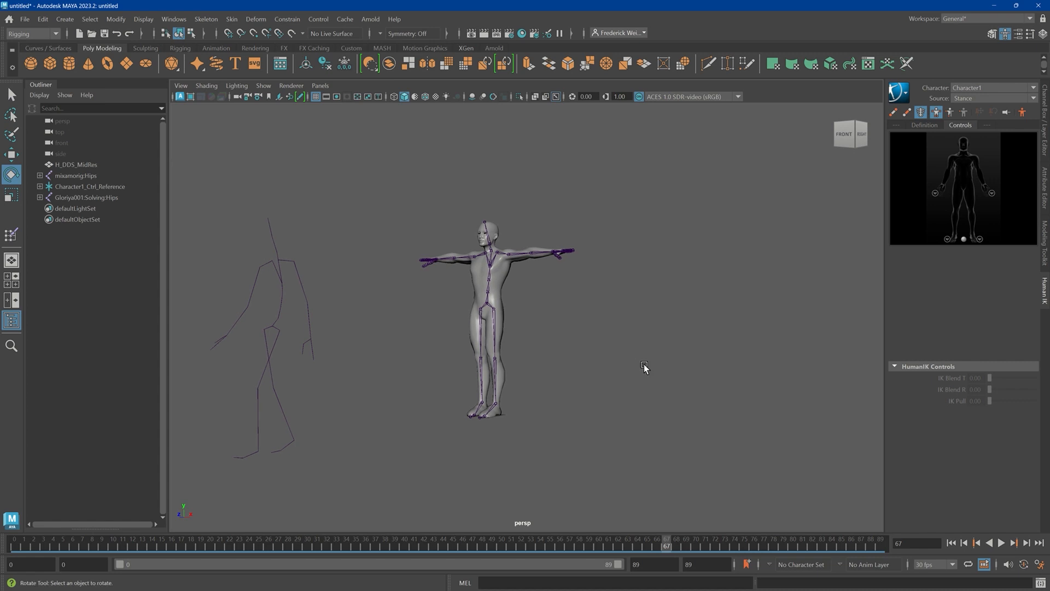
Set the source of Character1 to CleanCharacter so the imported motion drives the Mixamo rig
left_click(968, 100)
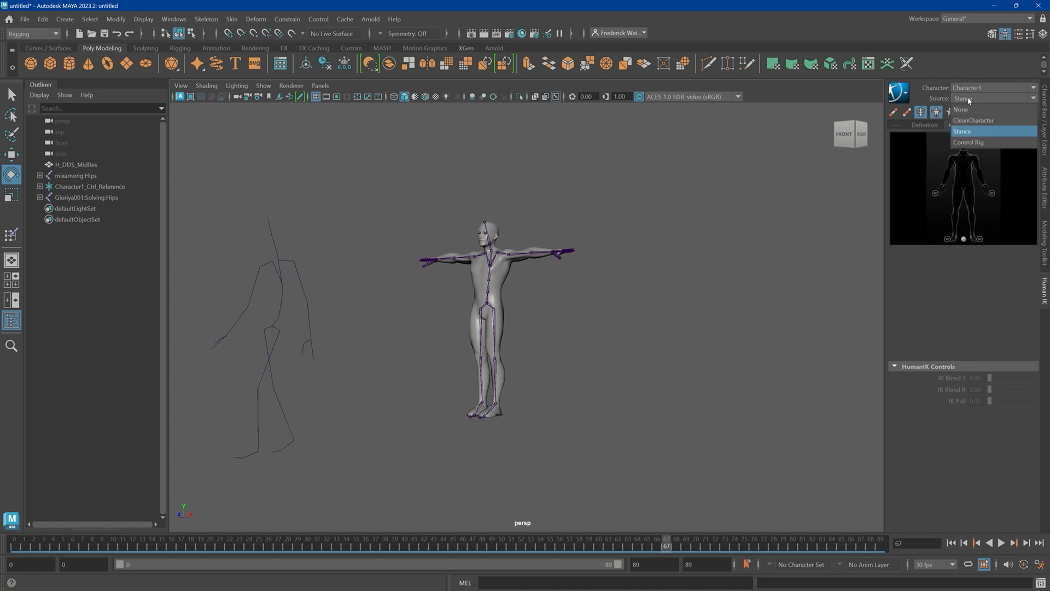
left_click(969, 100)
left_click(967, 100)
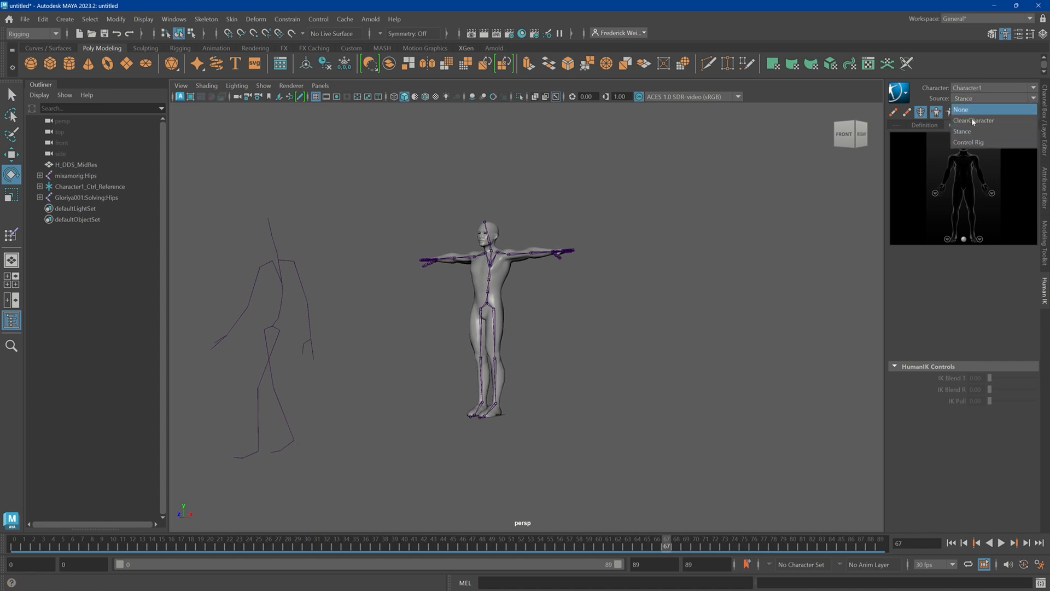
left_click(973, 121)
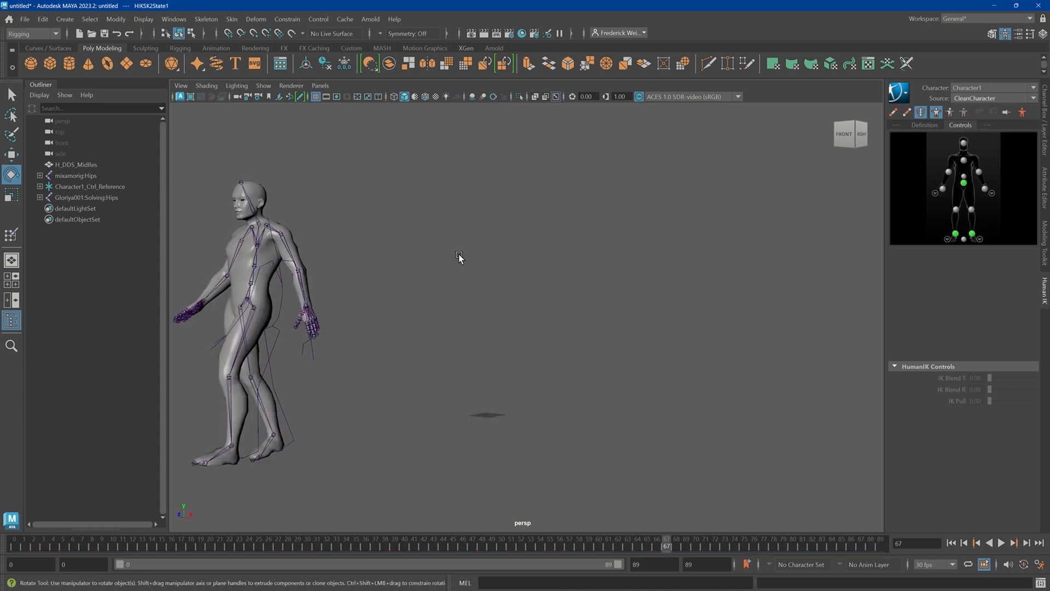
Play the retargeted walk on the character from the start of the range and stop at frame 39
left_click(952, 543)
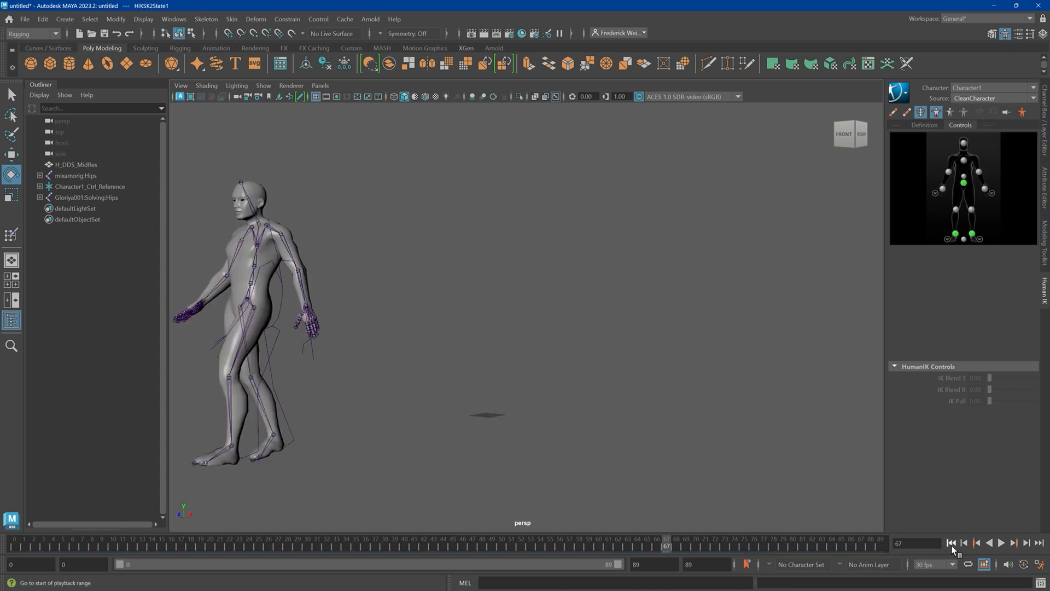
left_click(1001, 543)
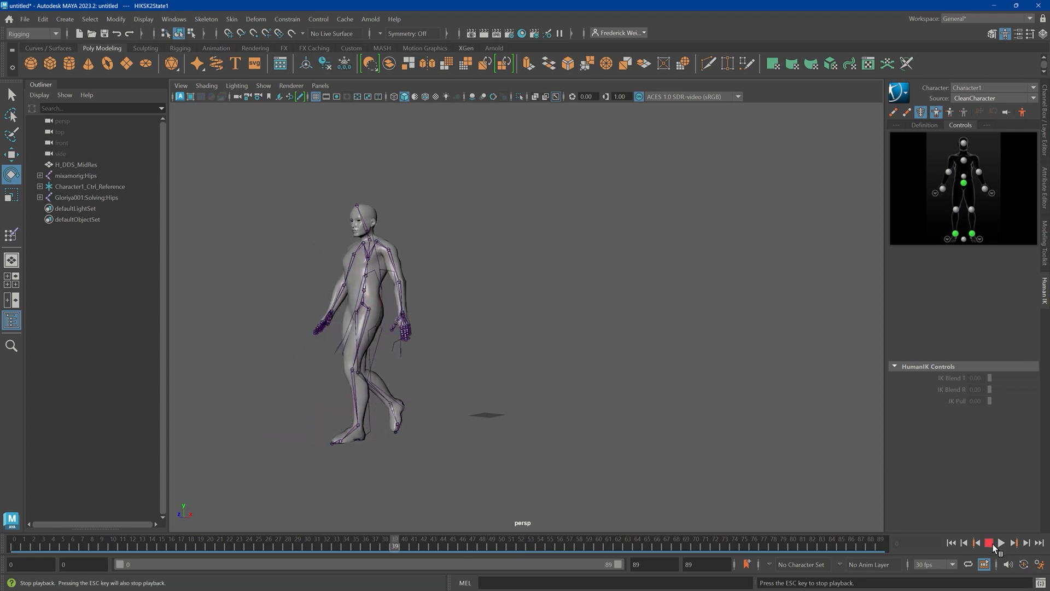
key("Escape")
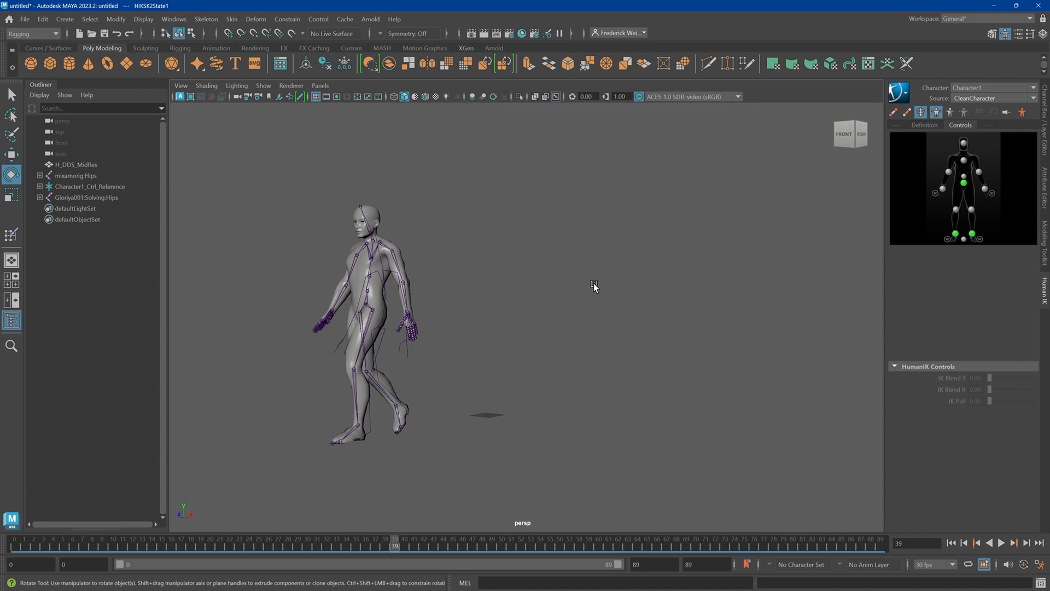
Save the scene as a Maya Binary file named "animated mixamo rig" in the From CharGen scenes folder
left_click(25, 19)
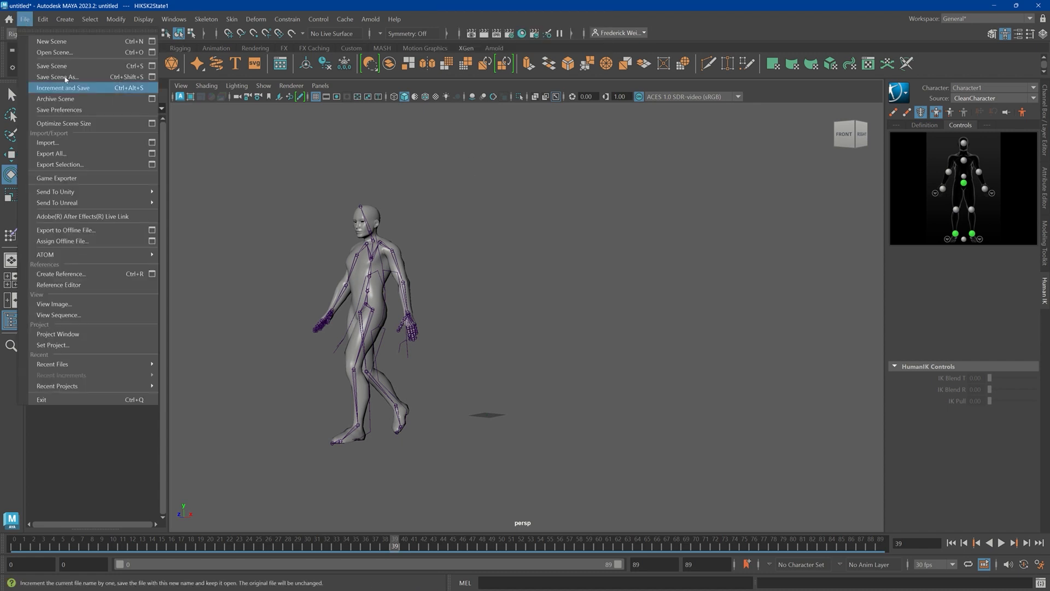
left_click(66, 78)
type("animated mixamo rig")
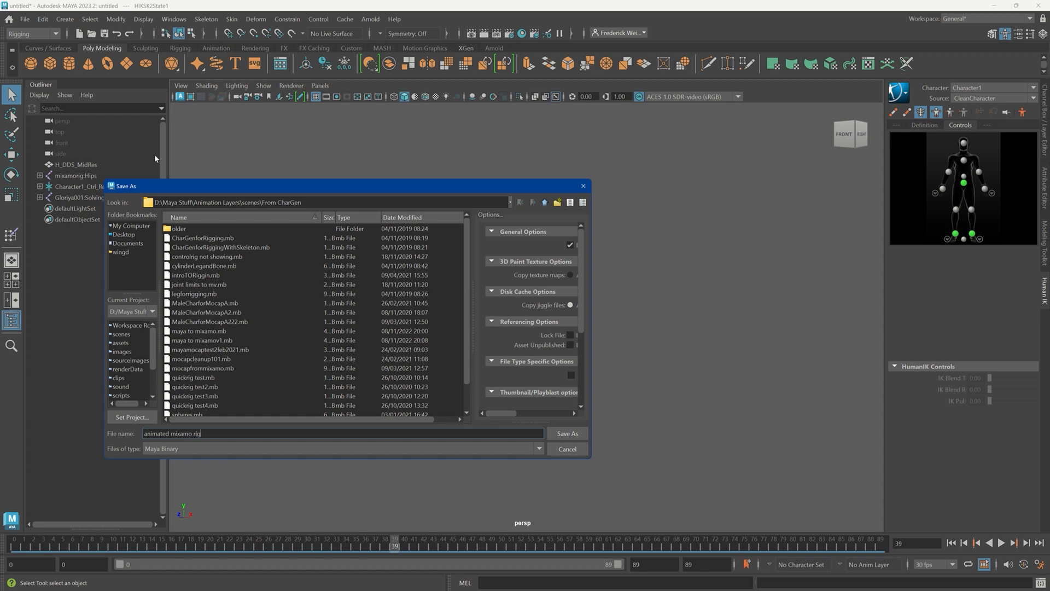
key("Return")
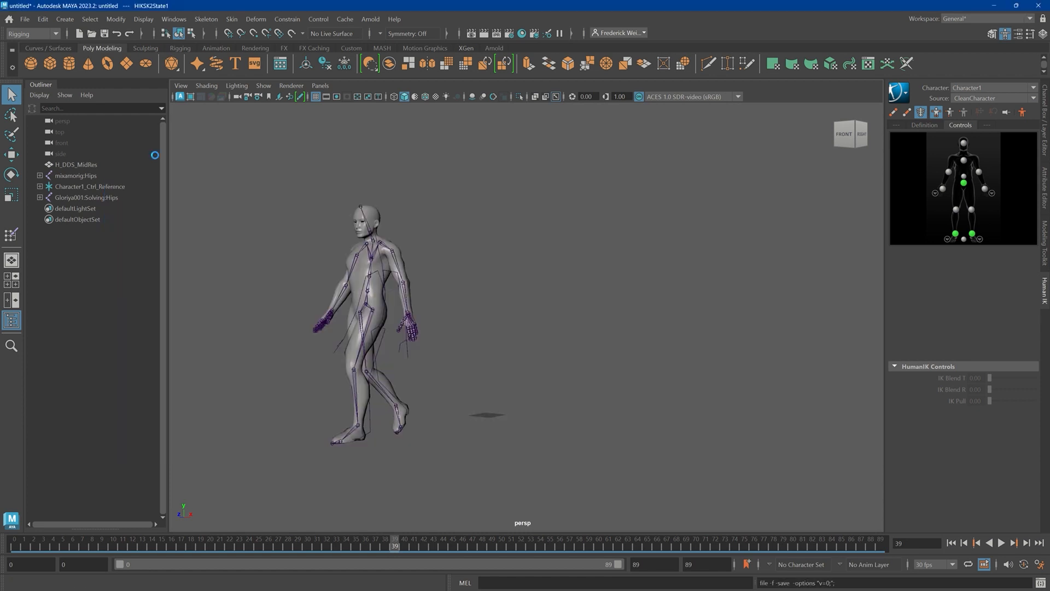
key("e")
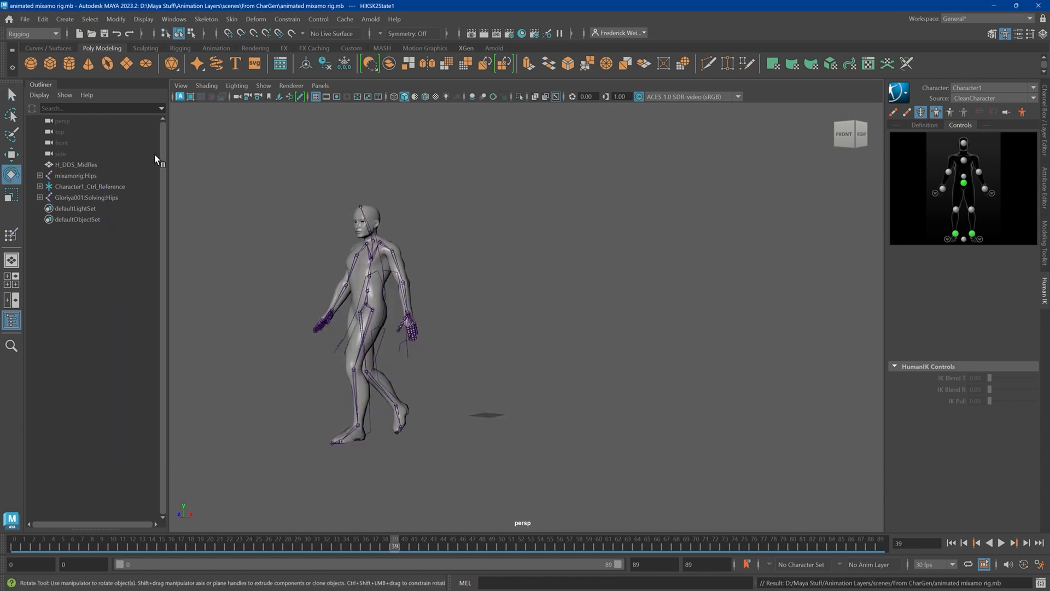